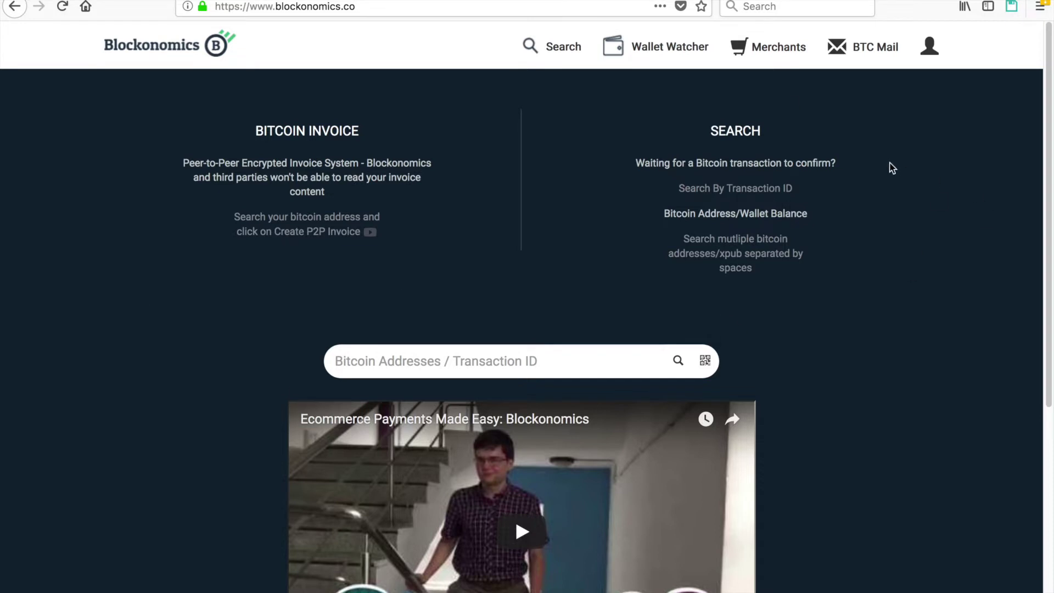
# - Open the Merchants page on blockonomics.co
pyautogui.click(779, 57)
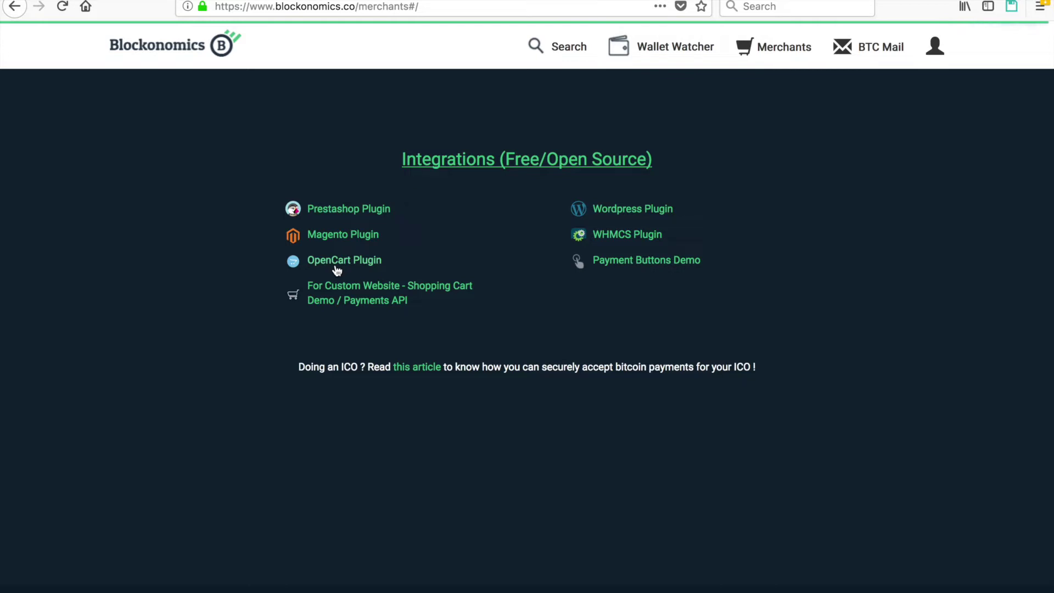
# - Open the OpenCart Plugin's opencart3-plugin GitHub repository, read its Install section, then go to Releases
pyautogui.click(337, 263)
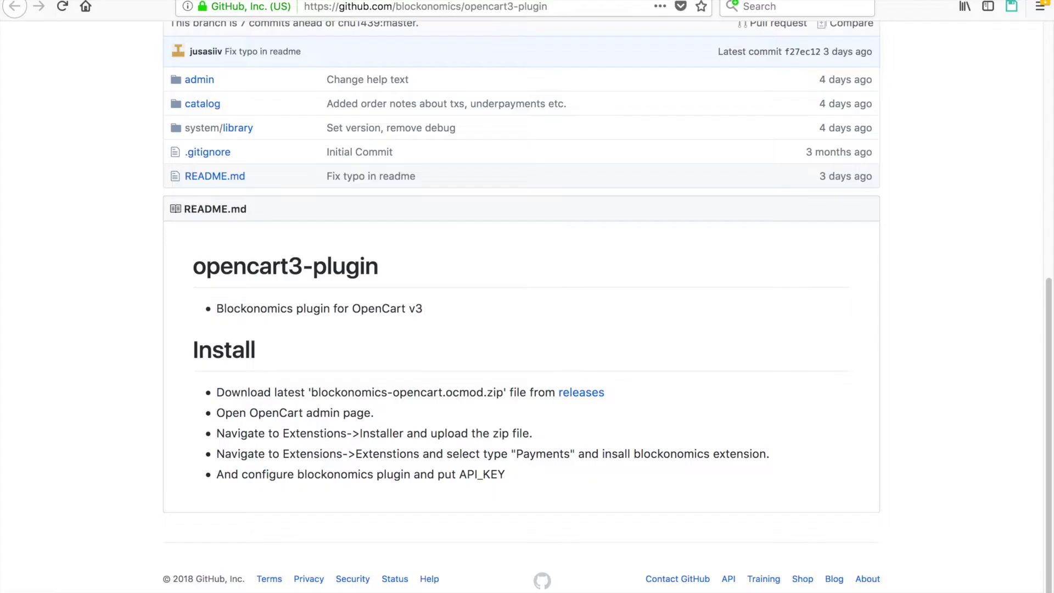
pyautogui.scroll(8, 424, 406)
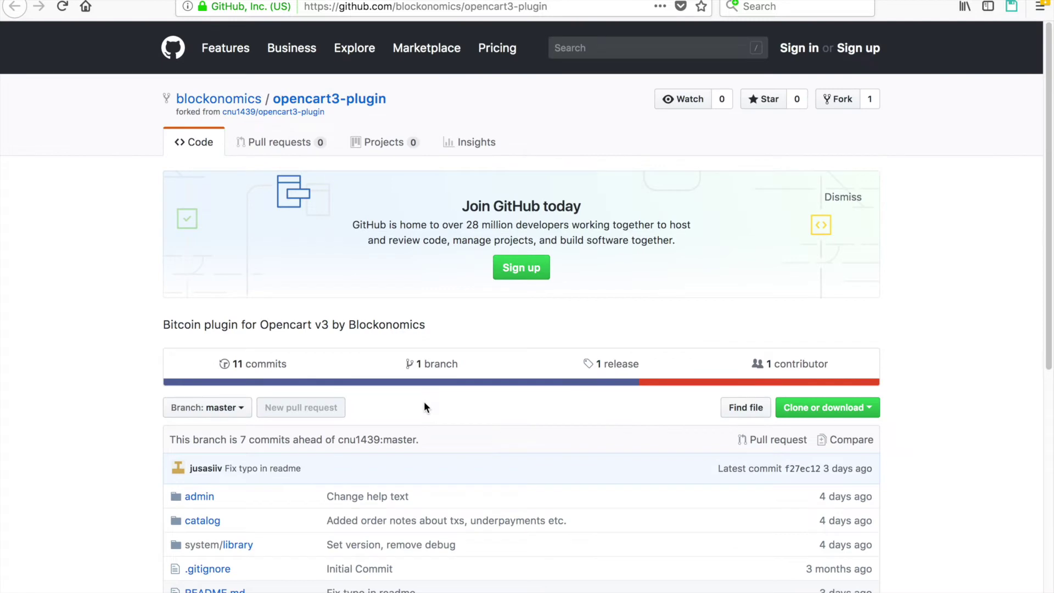
pyautogui.scroll(-8, 426, 406)
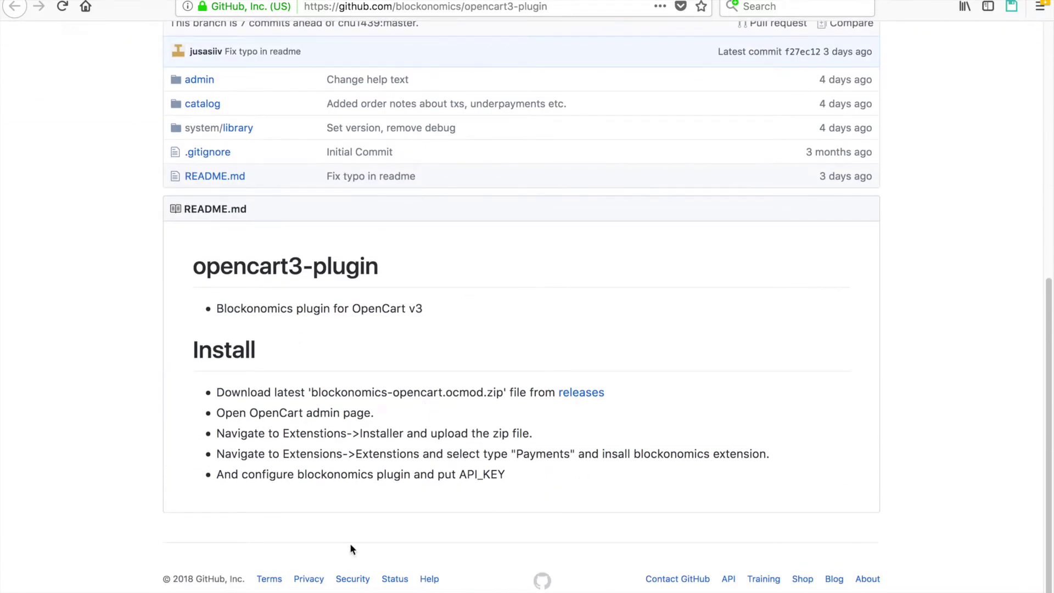
pyautogui.scroll(2, 666, 387)
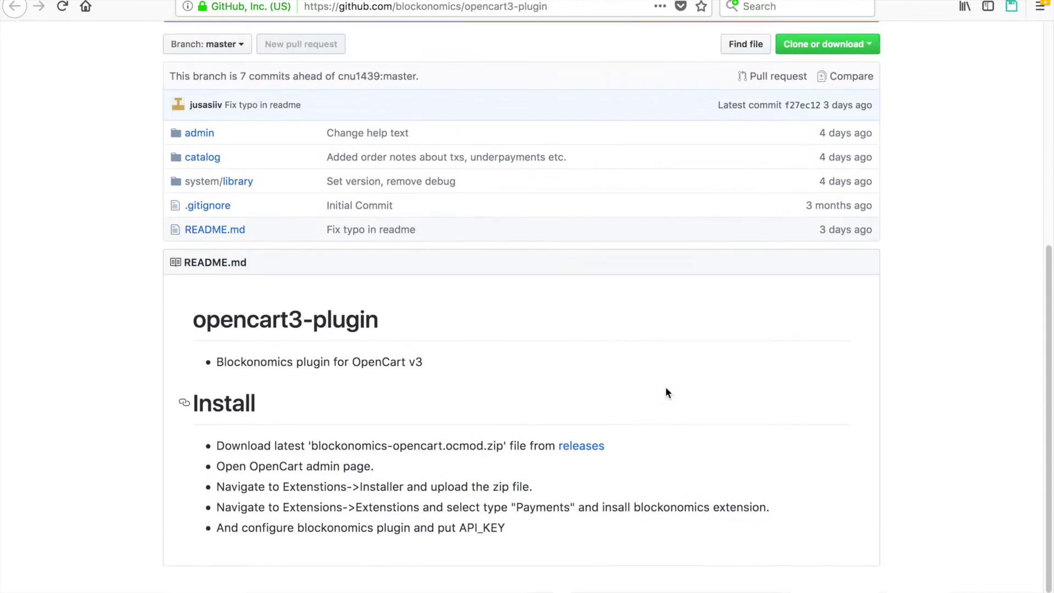
pyautogui.scroll(2, 666, 388)
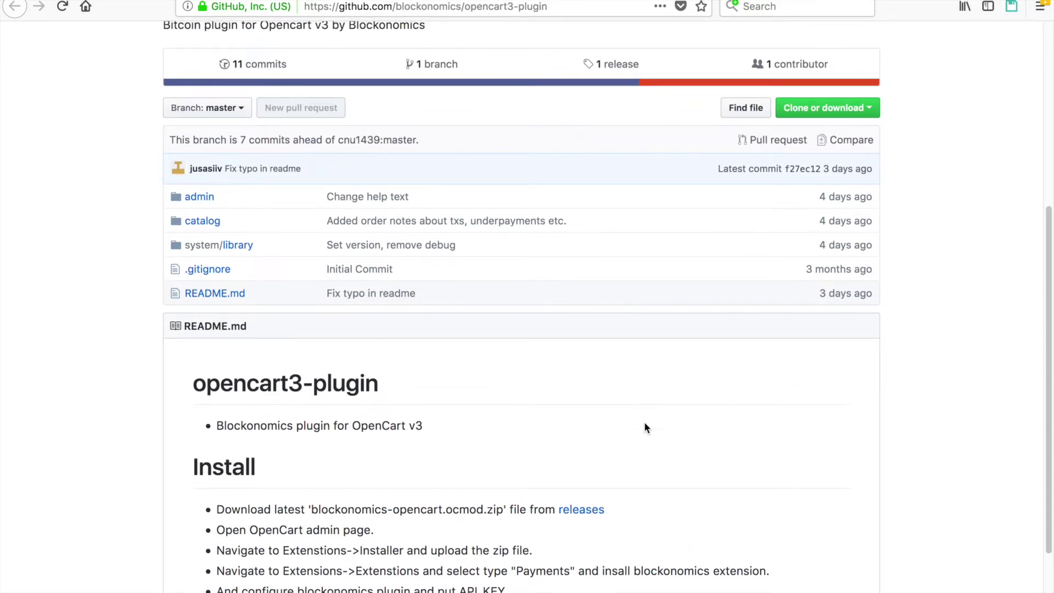
pyautogui.click(590, 518)
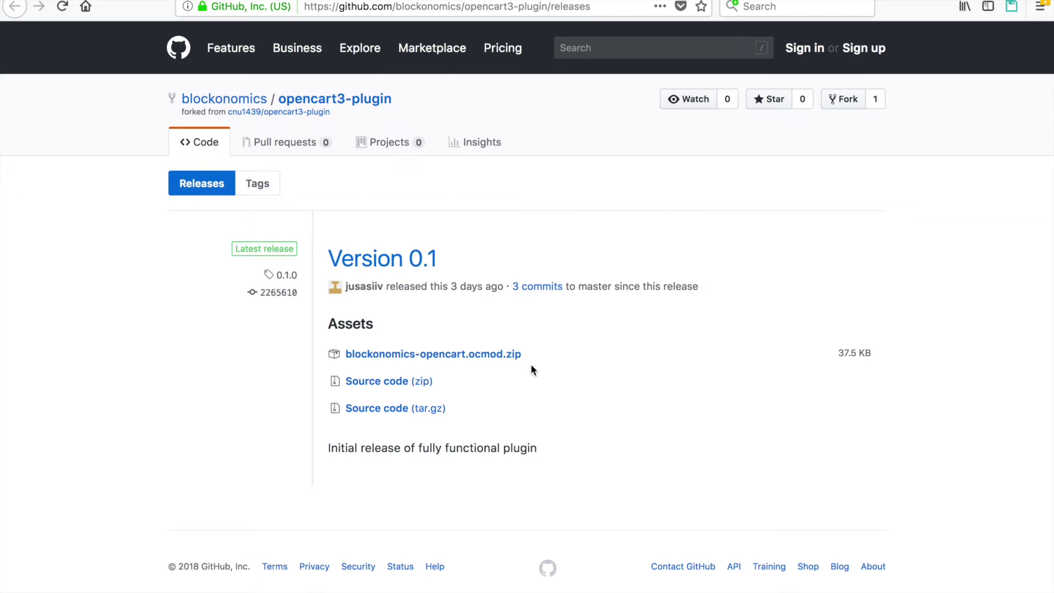
# - Download and save blockonomics-opencart.ocmod.zip from the Version 0.1 release assets
pyautogui.click(458, 361)
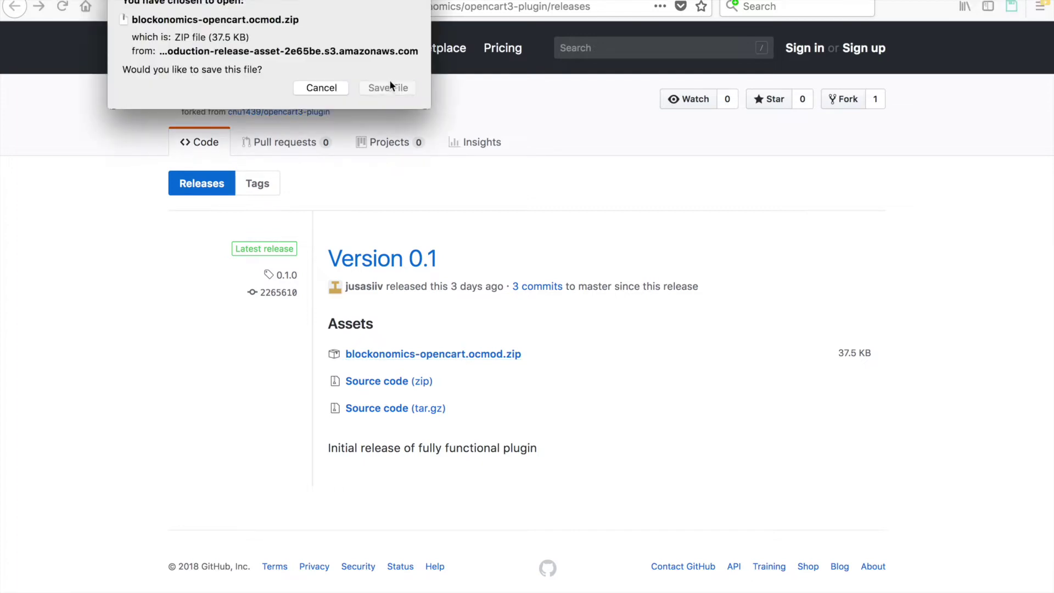
pyautogui.click(397, 87)
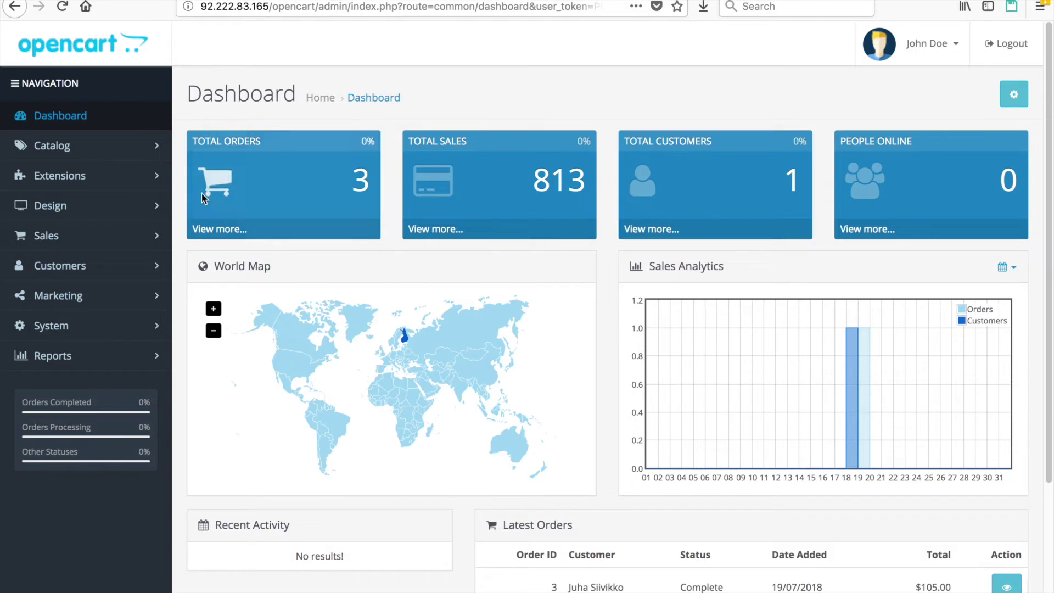
# - Upload blockonomics-opencart.ocmod.zip from Downloads through the Extensions > Installer page
pyautogui.click(157, 181)
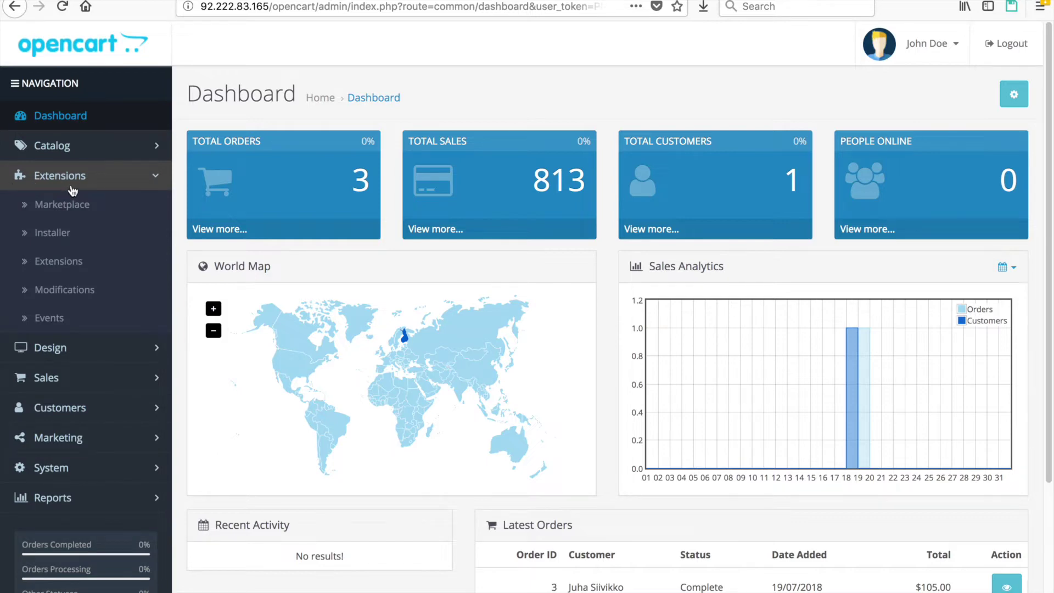
pyautogui.click(69, 243)
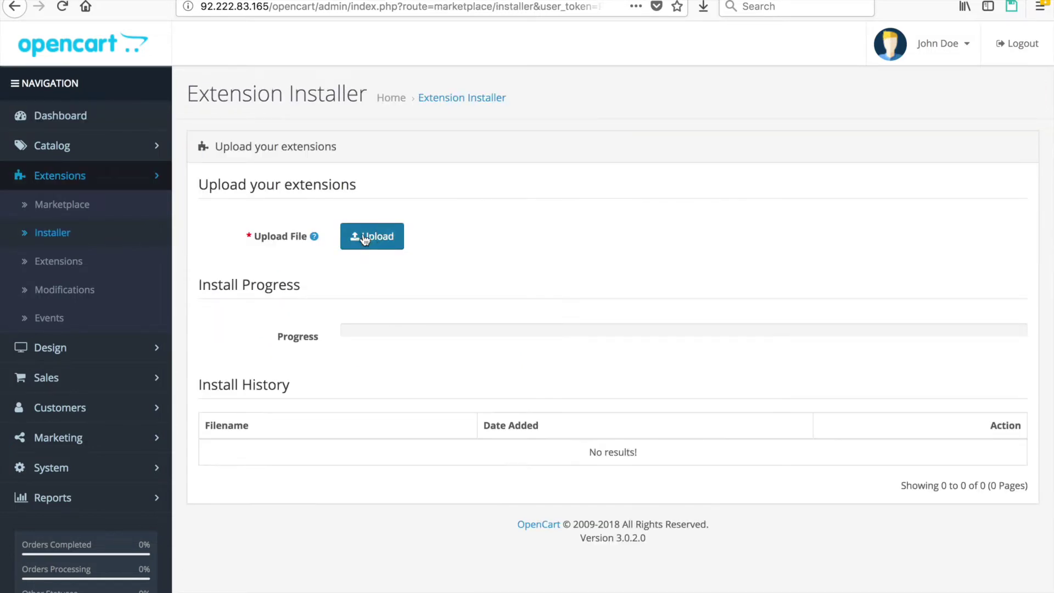
pyautogui.click(365, 238)
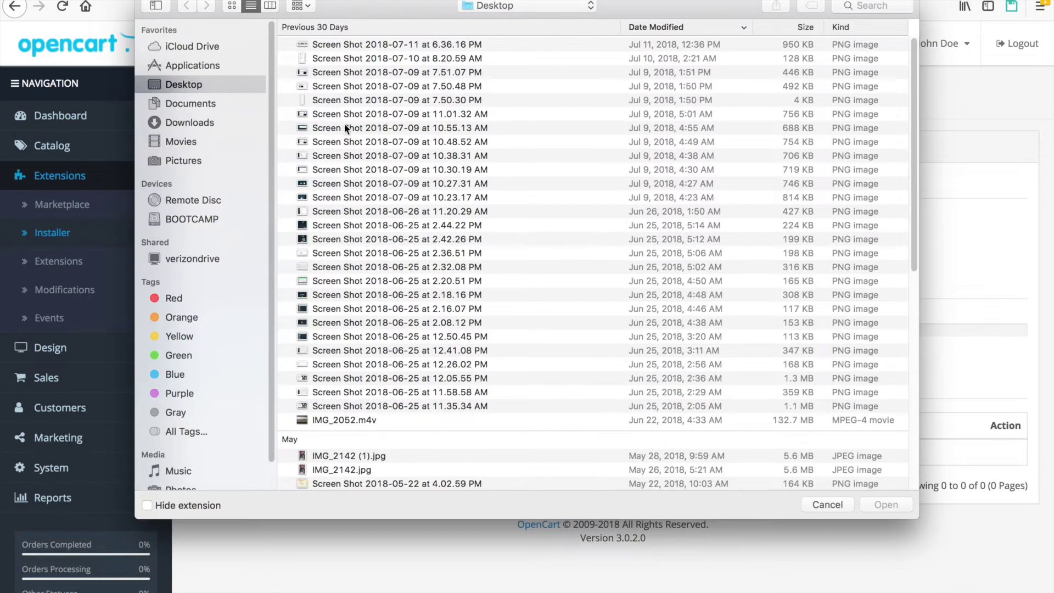
pyautogui.click(204, 123)
pyautogui.click(356, 45)
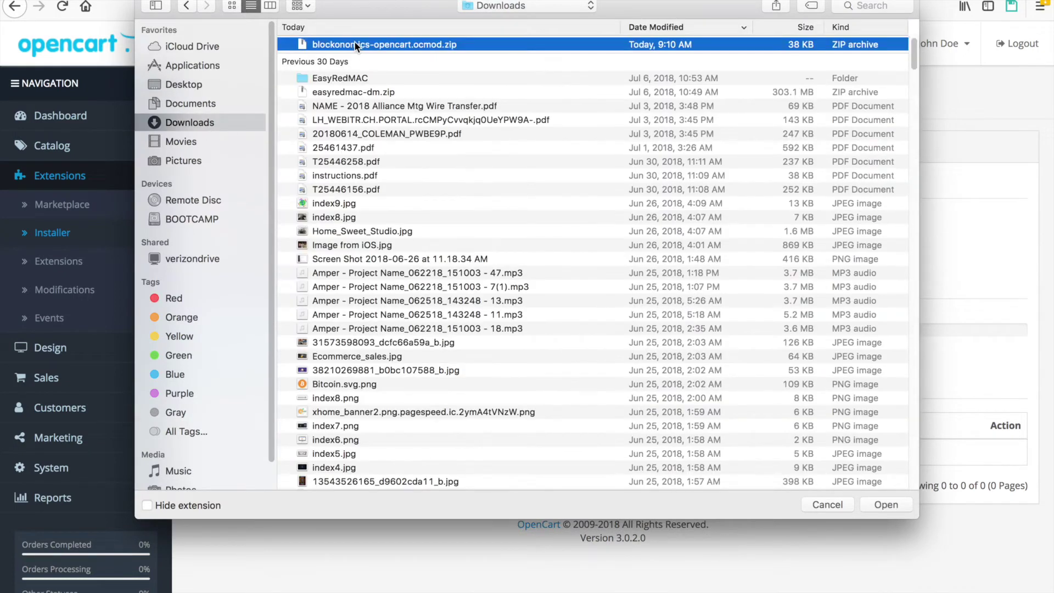
pyautogui.click(886, 504)
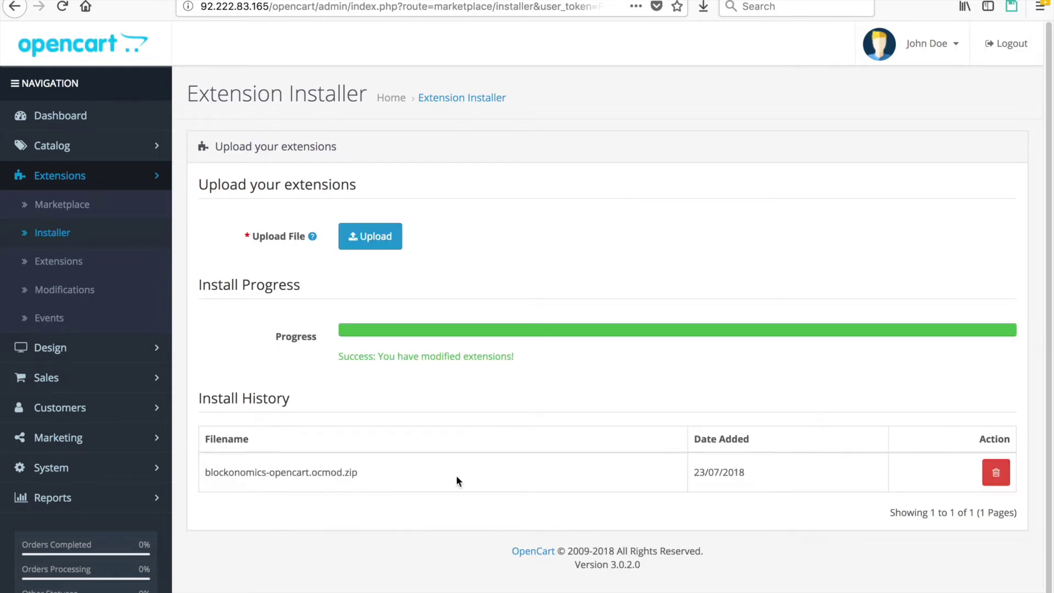
pyautogui.click(73, 270)
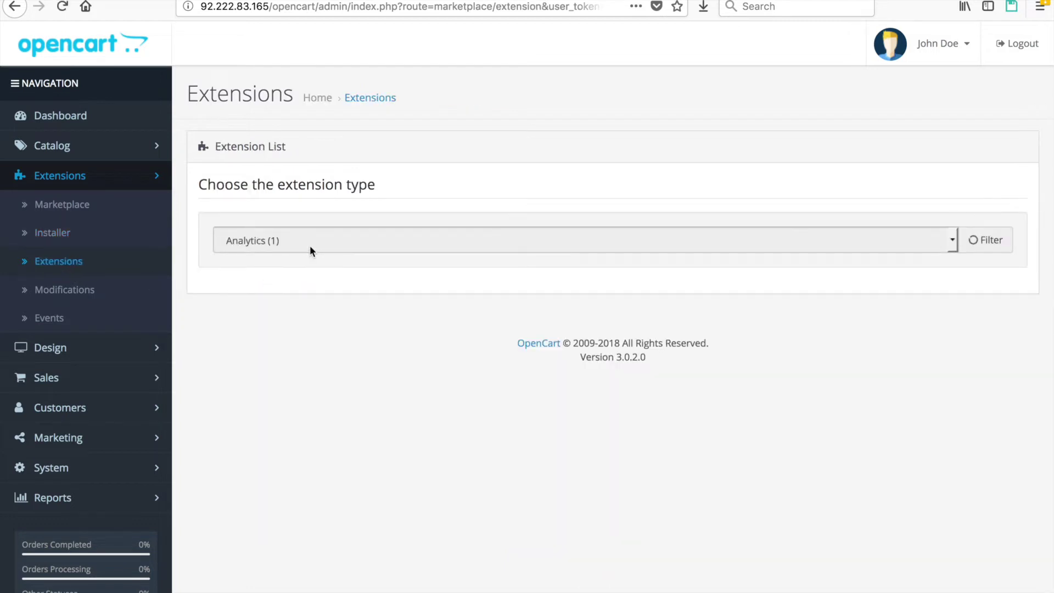
# - Show the Payments extension list and install the Blockonomics payment extension
pyautogui.click(309, 236)
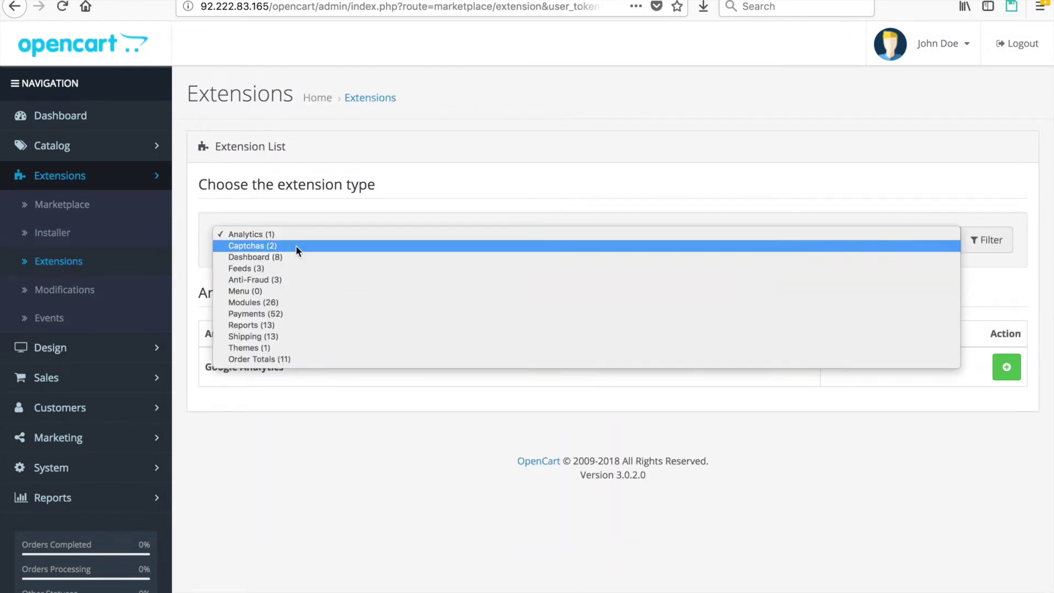
pyautogui.click(287, 316)
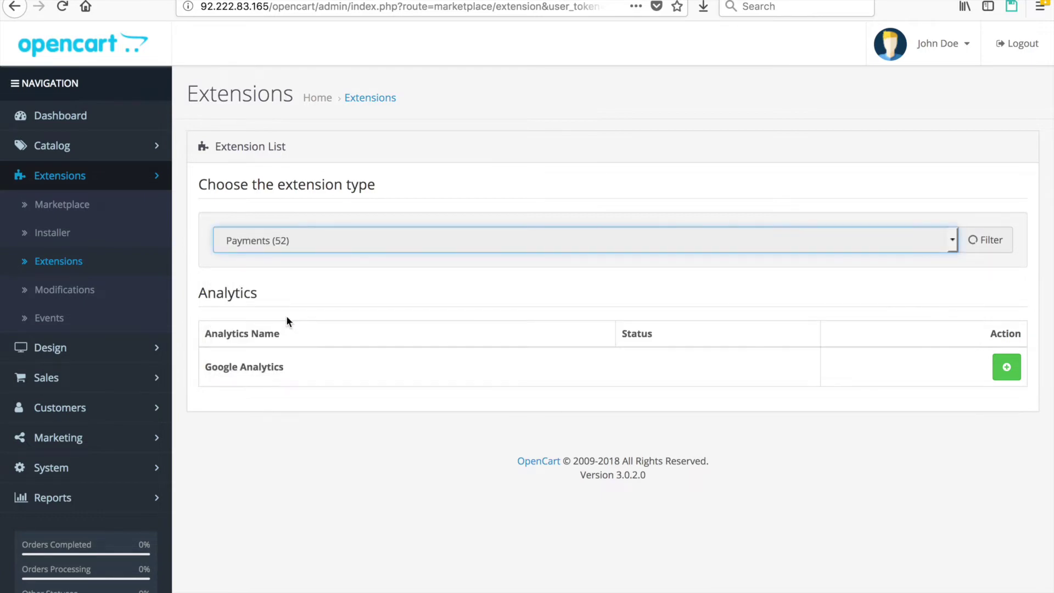
pyautogui.scroll(-7, 301, 283)
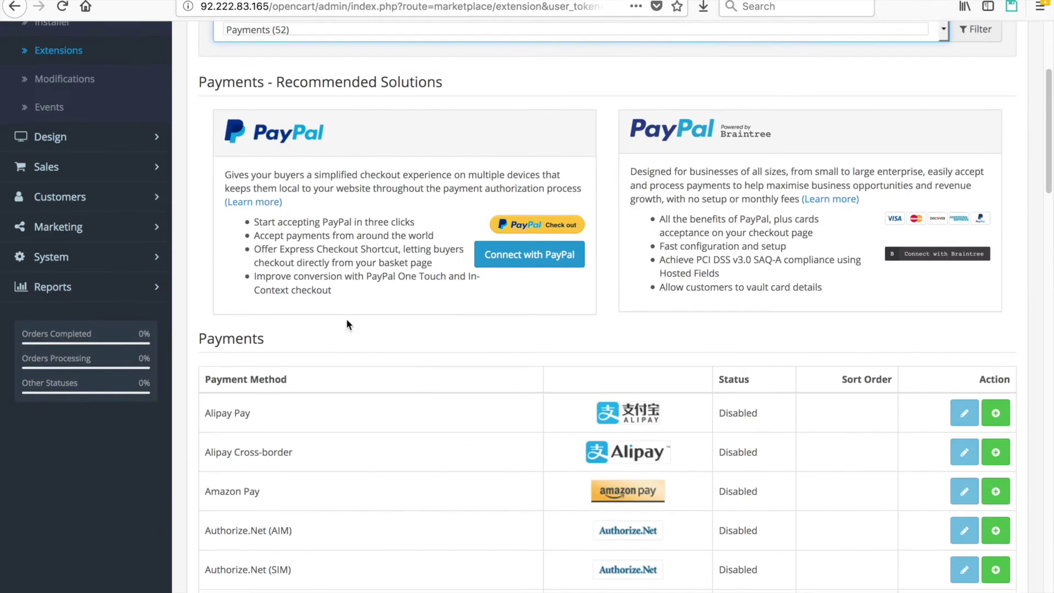
pyautogui.scroll(-1, 439, 302)
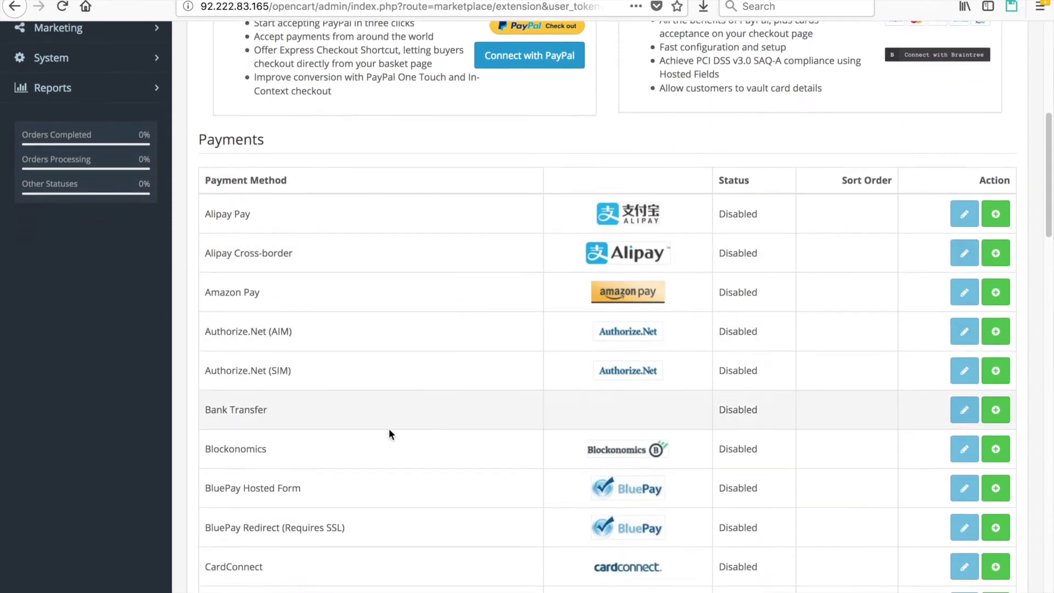
pyautogui.moveTo(205, 449); pyautogui.dragTo(745, 443)
pyautogui.click(855, 450)
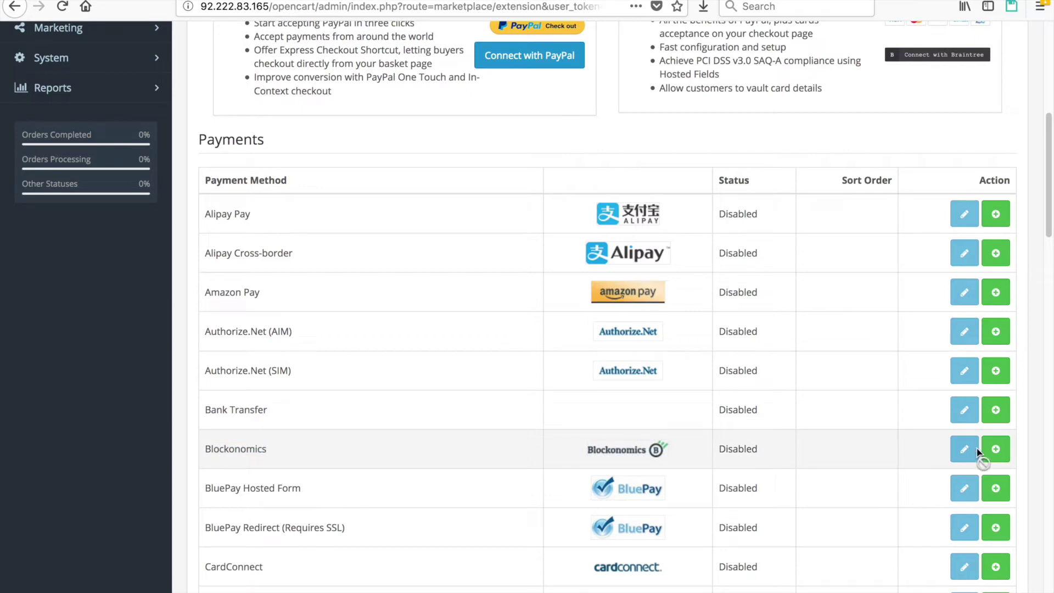
pyautogui.click(996, 449)
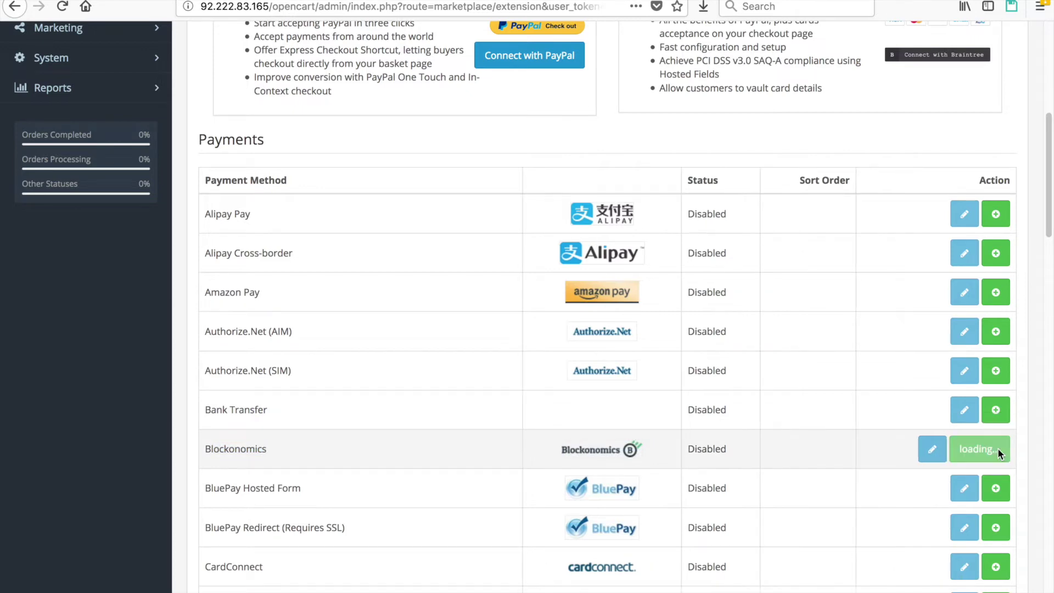
pyautogui.scroll(-6, 977, 385)
pyautogui.click(959, 285)
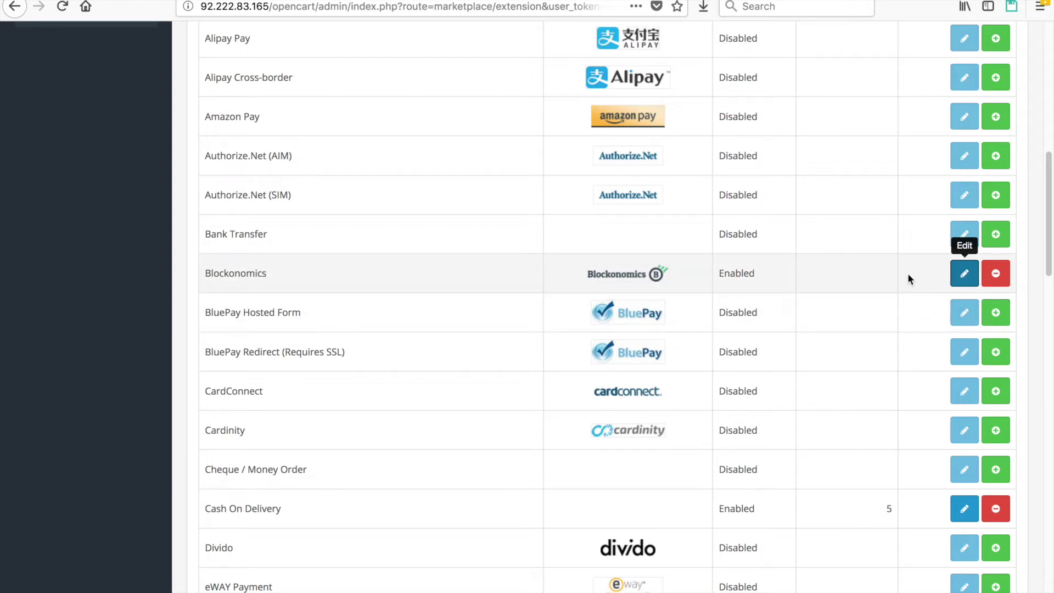
# - Set the Blockonomics extension's Status to Enabled and select the Blockonomics API Key field
pyautogui.click(969, 280)
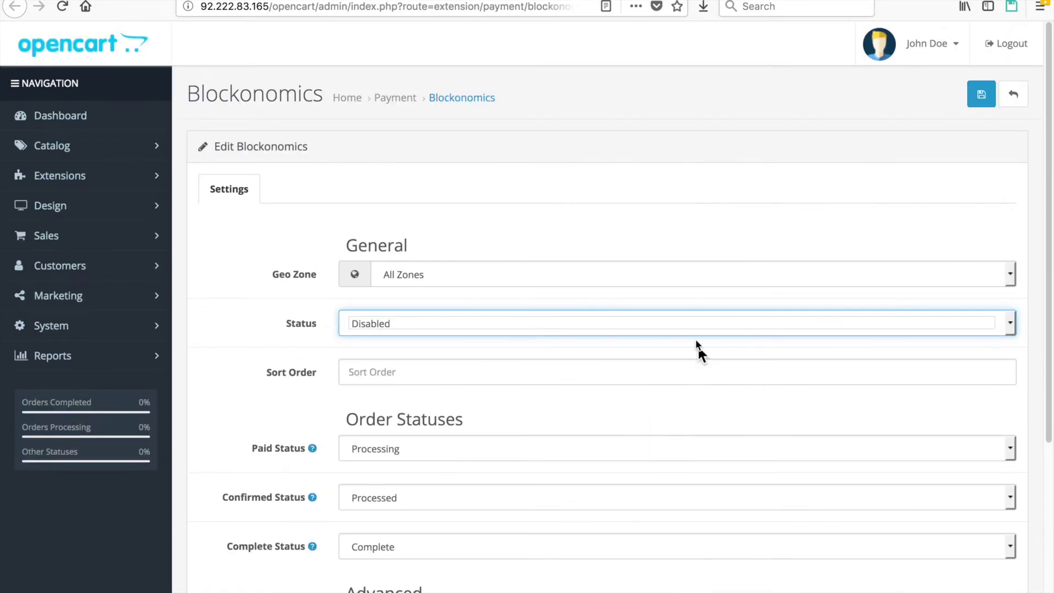
pyautogui.scroll(-1, 601, 202)
pyautogui.click(393, 296)
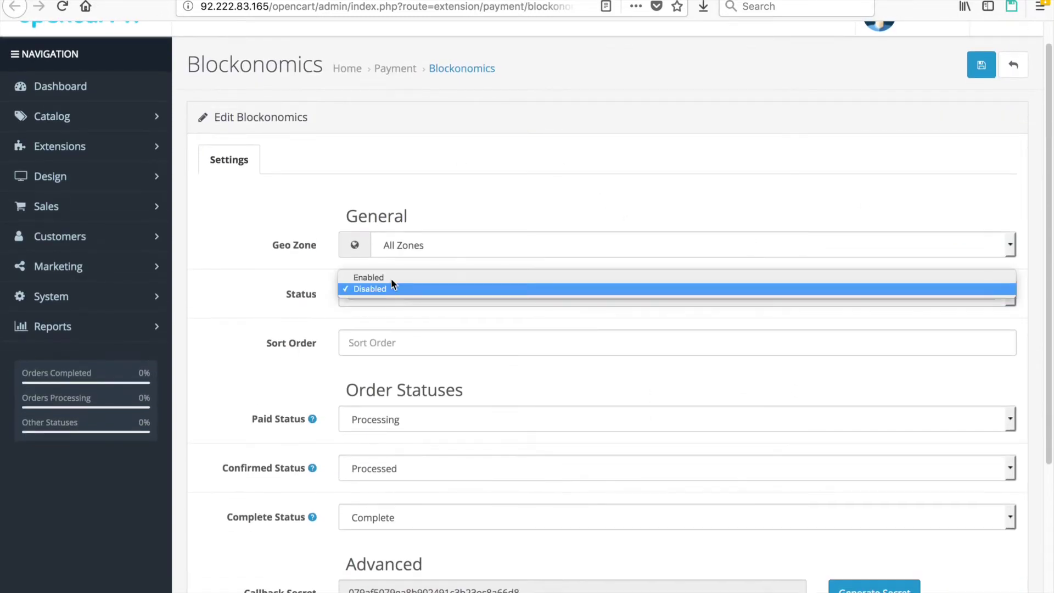
pyautogui.click(387, 276)
pyautogui.scroll(-5, 610, 201)
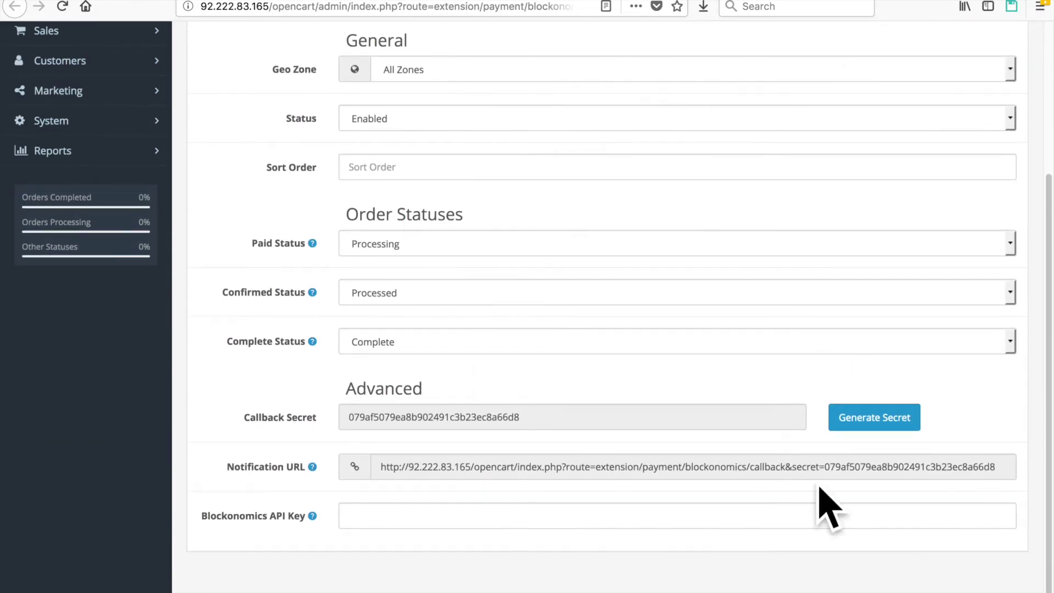
pyautogui.scroll(-1, 514, 184)
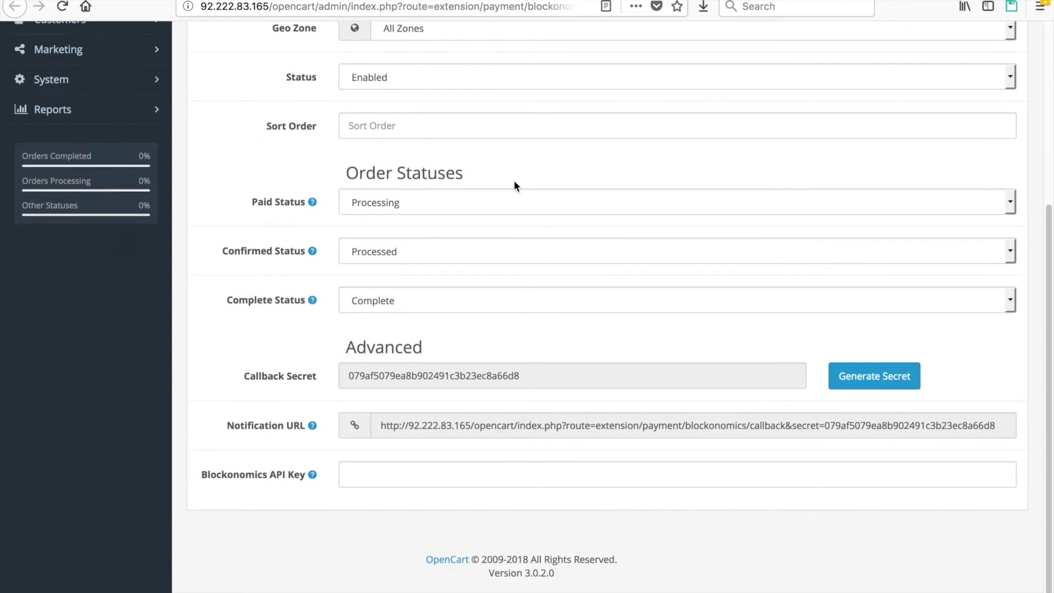
pyautogui.click(318, 477)
pyautogui.click(388, 479)
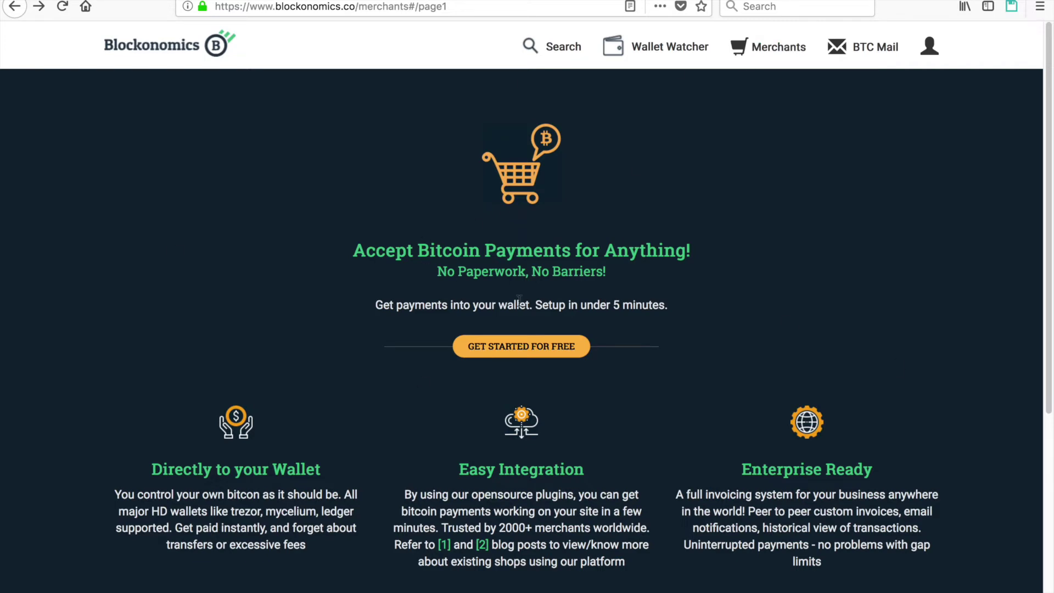
# - Start the free Blockonomics merchant sign-up and choose Blockchain.info as the wallet
pyautogui.click(523, 357)
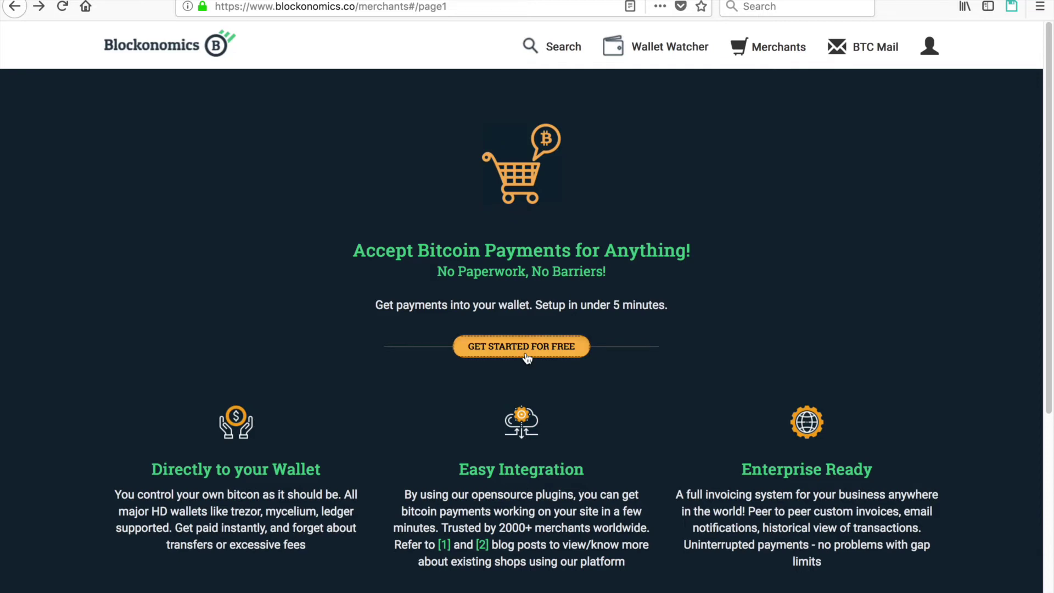
pyautogui.scroll(-1, 635, 309)
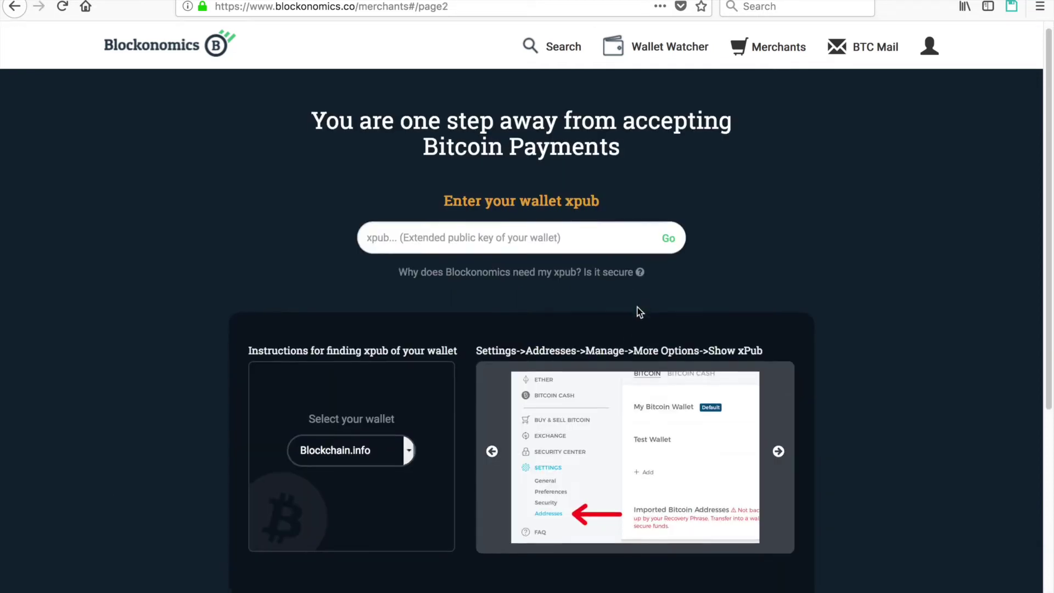
pyautogui.scroll(1, 741, 252)
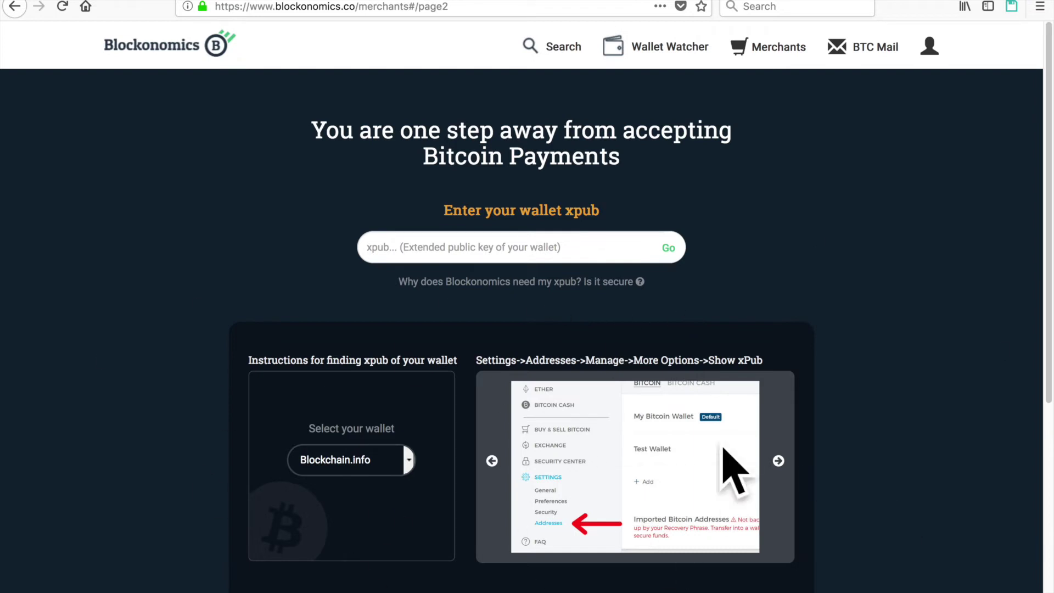
pyautogui.click(388, 466)
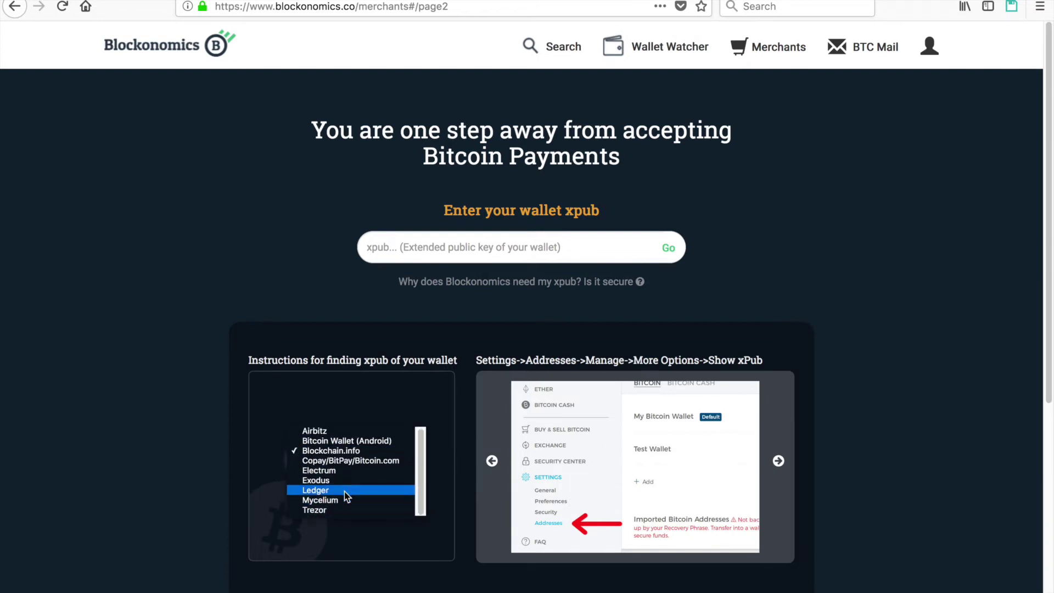
pyautogui.click(356, 455)
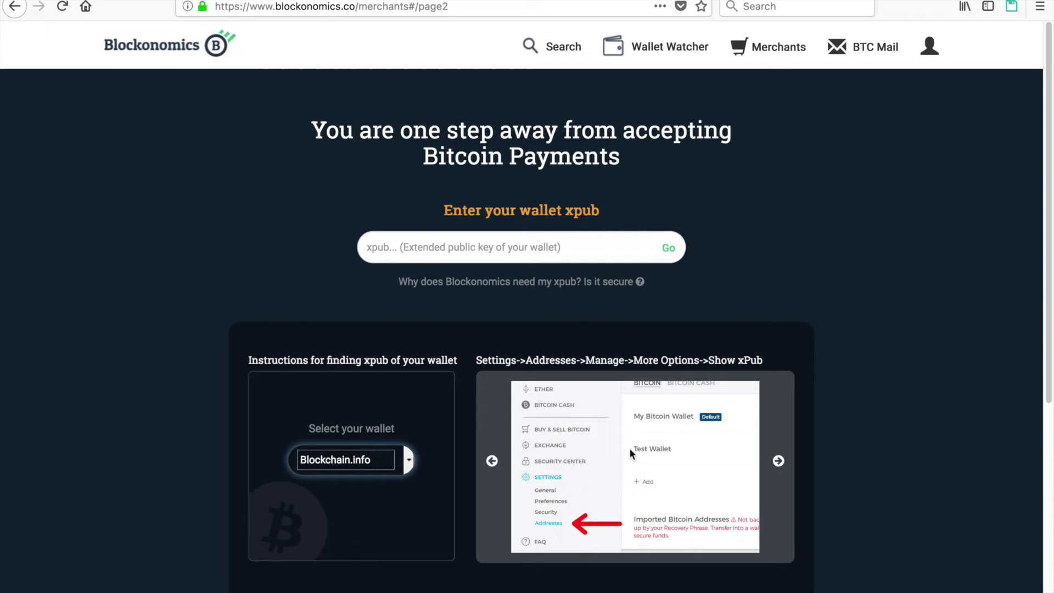
# - Paste the wallet xpub, submit it, and locate the empty HTTP Callback URL setting
pyautogui.click(522, 243)
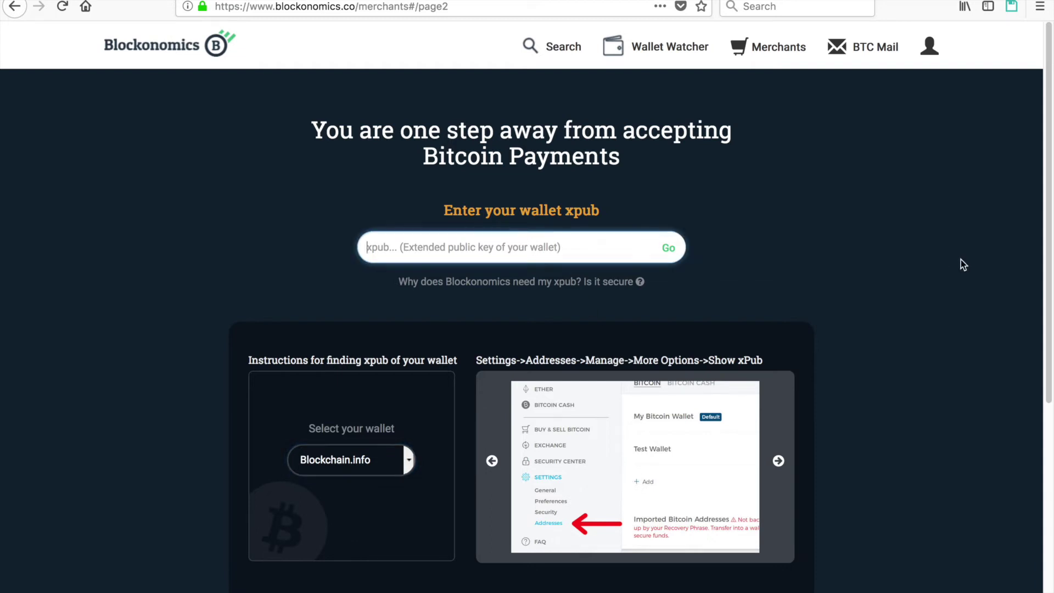
pyautogui.hotkey('ctrl', 'v')
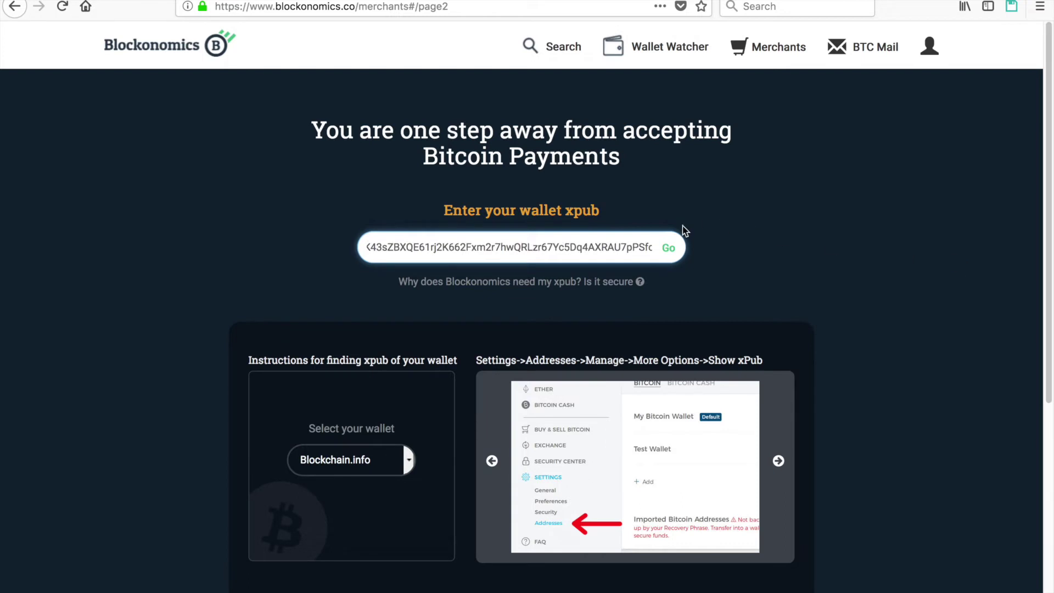
pyautogui.click(668, 248)
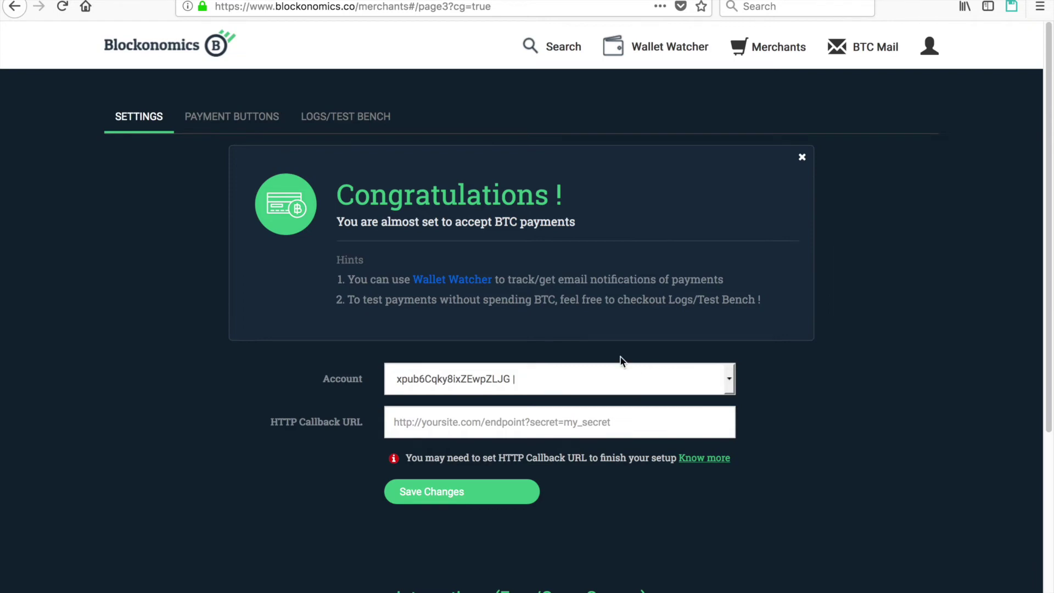
pyautogui.scroll(-5, 631, 385)
pyautogui.scroll(5, 647, 377)
pyautogui.moveTo(245, 424); pyautogui.dragTo(357, 424)
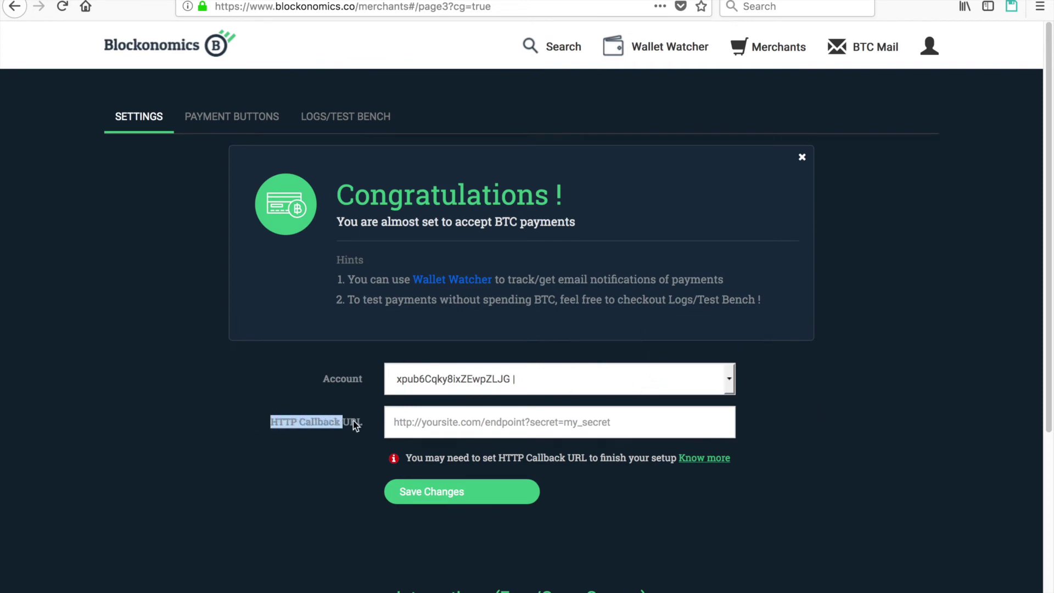
pyautogui.click(373, 428)
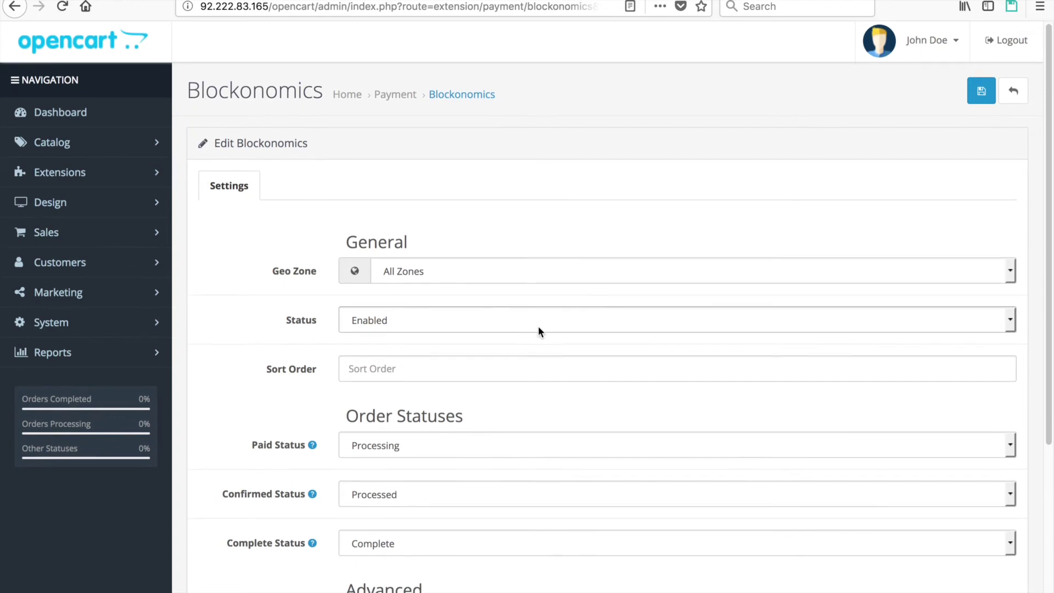
# - Copy OpenCart's Notification URL under Advanced and return to the Blockonomics tab
pyautogui.scroll(-5, 538, 329)
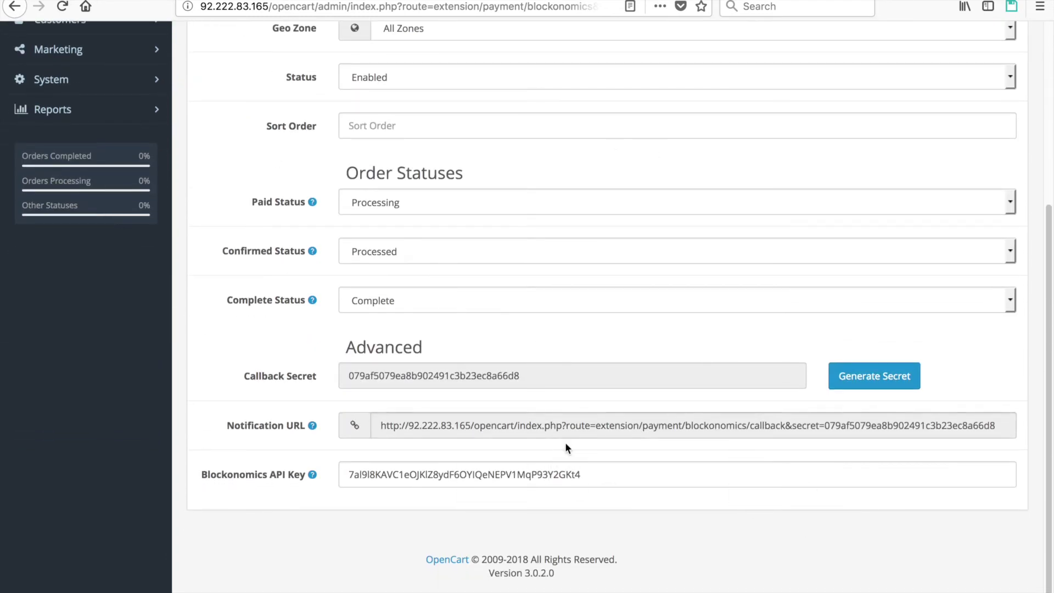
pyautogui.scroll(5, 565, 442)
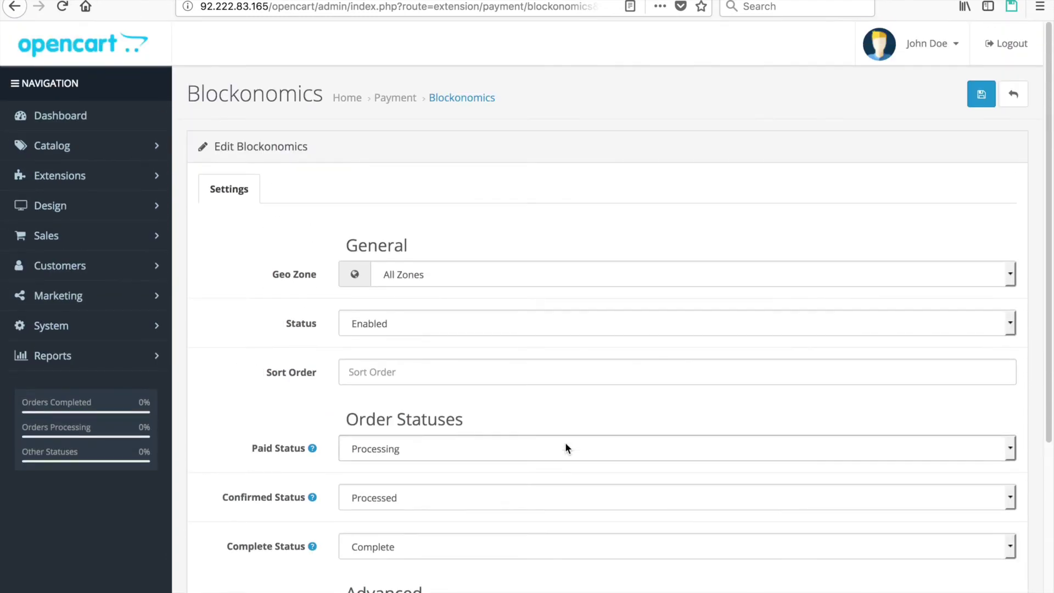
pyautogui.scroll(-5, 565, 449)
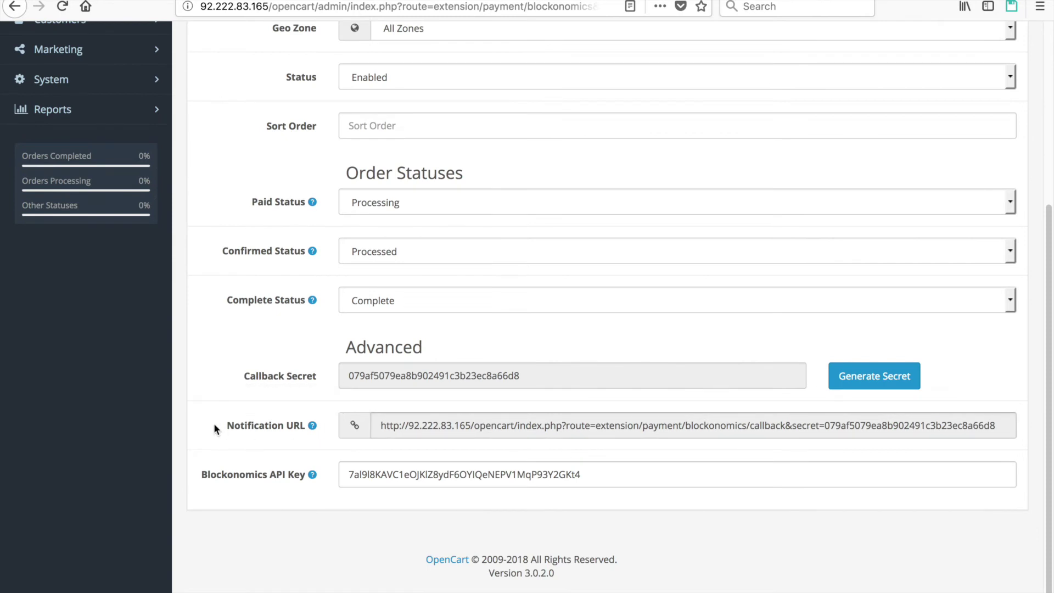
pyautogui.moveTo(214, 424); pyautogui.dragTo(302, 429)
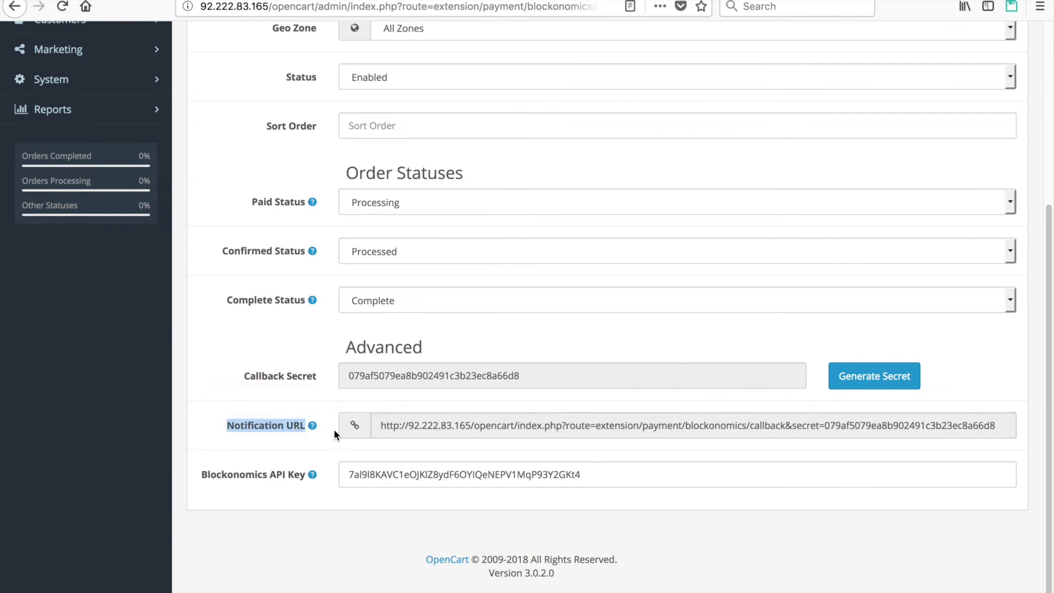
pyautogui.tripleClick(518, 433)
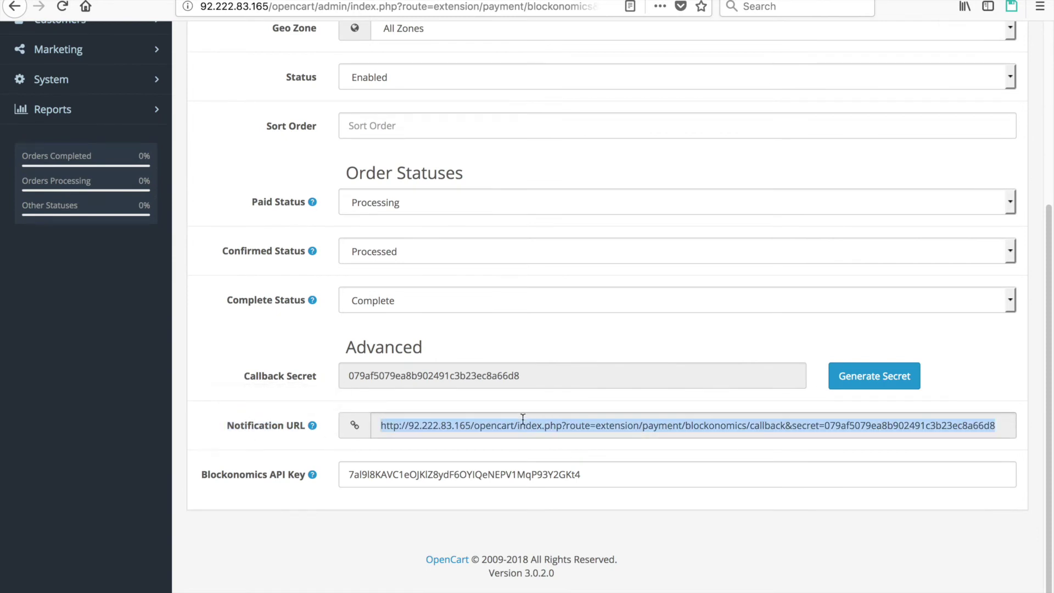
pyautogui.tripleClick(551, 426)
pyautogui.hotkey('ctrl', 'Tab')
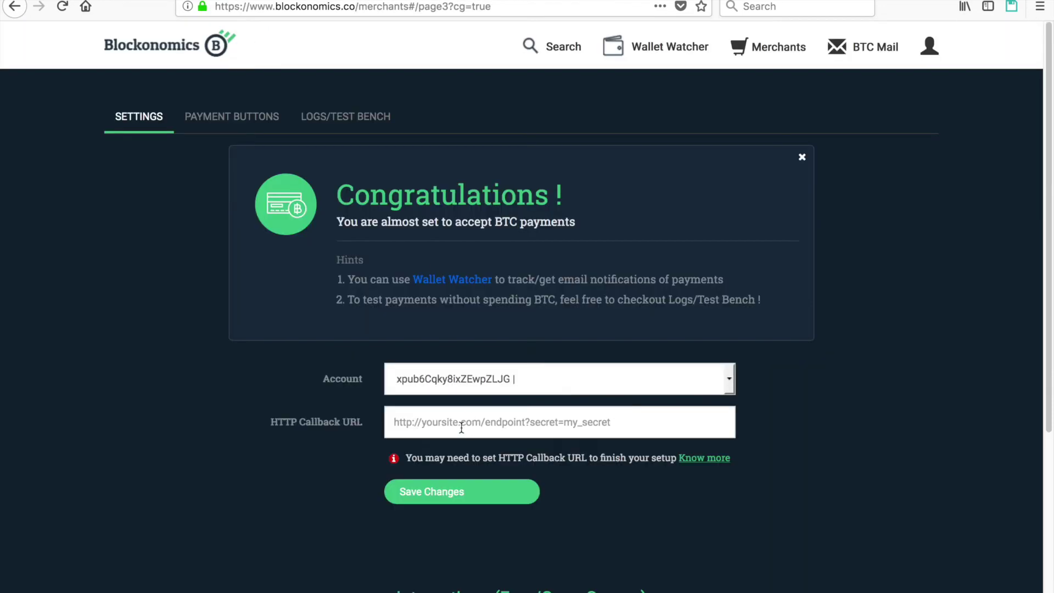
# - Paste the Notification URL as the HTTP Callback URL and save the change
pyautogui.hotkey('ctrl', 'v')
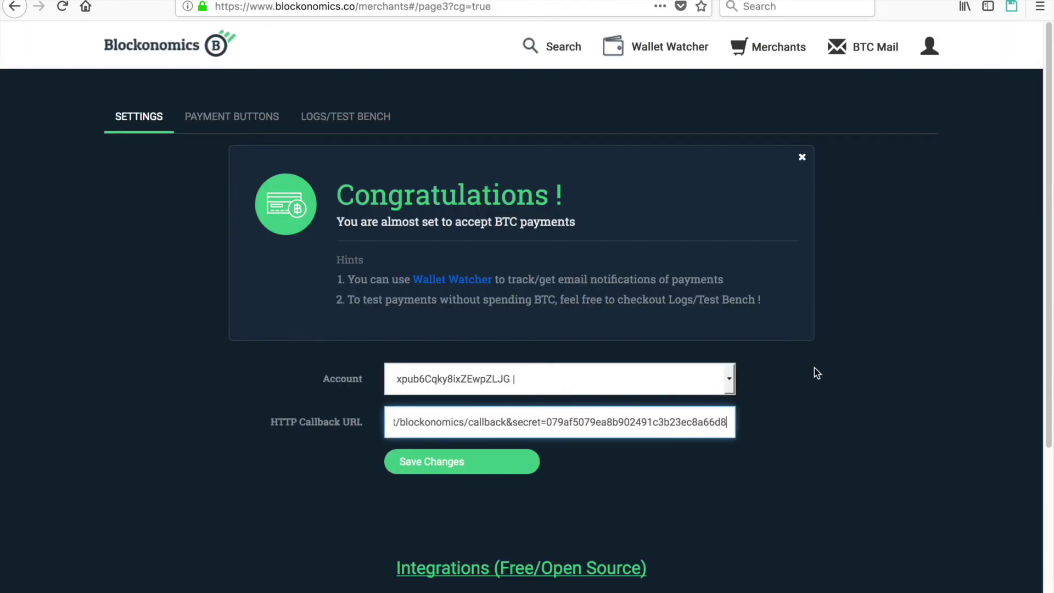
pyautogui.click(488, 464)
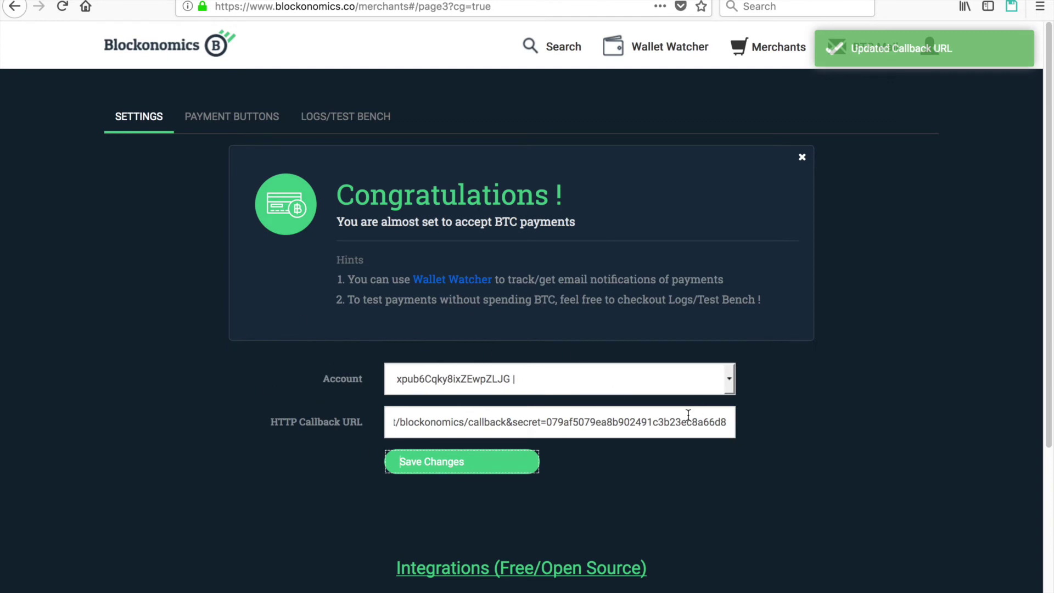
pyautogui.click(684, 53)
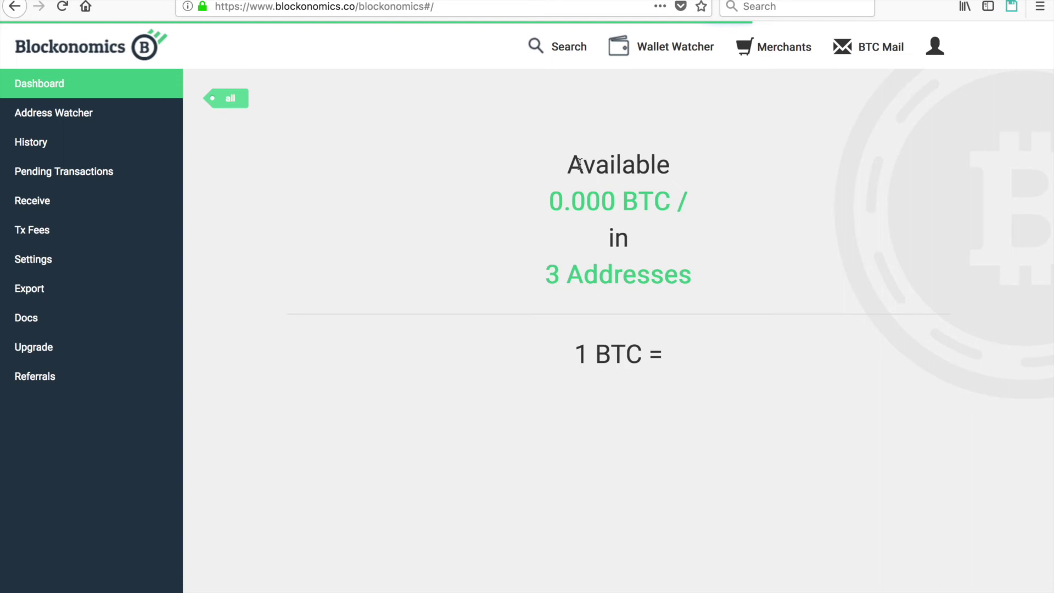
# - Open Blockonomics Settings and select the account's full API key value
pyautogui.click(84, 266)
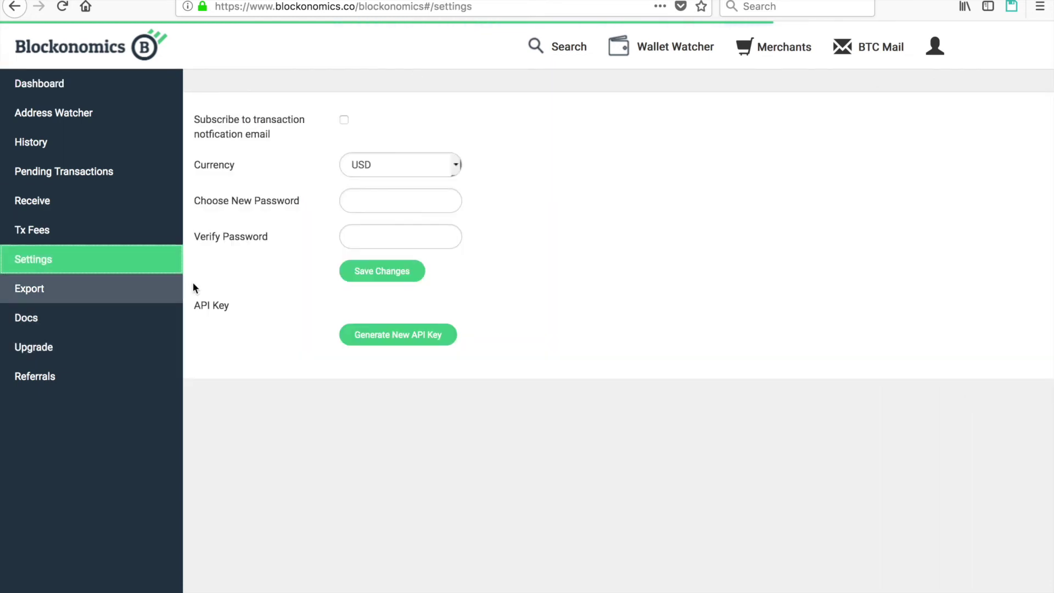
pyautogui.moveTo(185, 309); pyautogui.dragTo(325, 315)
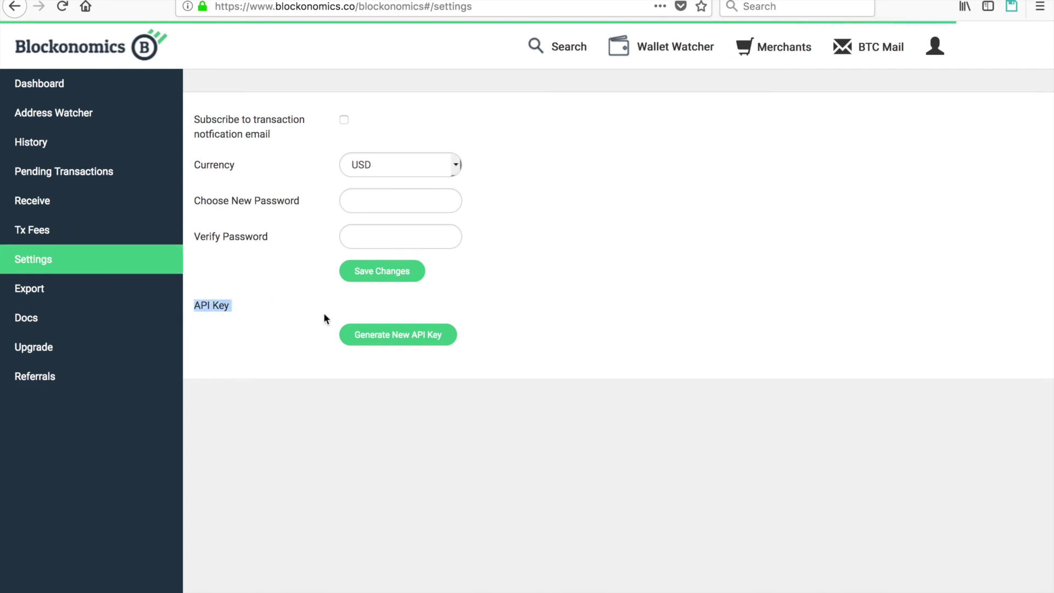
pyautogui.click(324, 318)
pyautogui.doubleClick(451, 310)
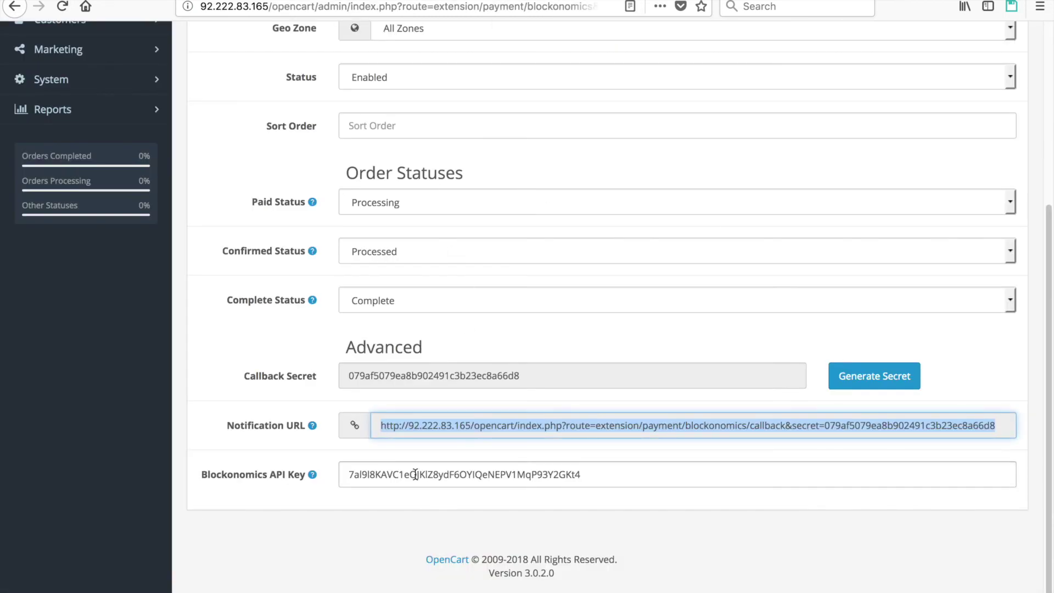
# - Paste the new Blockonomics API key, keep Status Enabled, and save the module settings
pyautogui.doubleClick(415, 474)
pyautogui.hotkey('ctrl', 'v')
pyautogui.scroll(1, 586, 426)
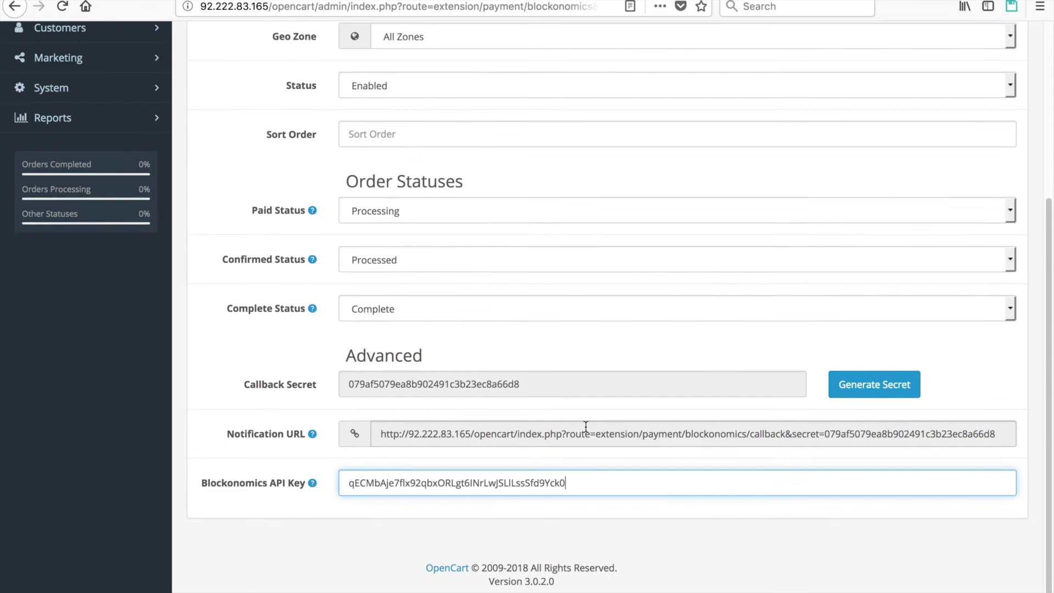
pyautogui.scroll(5, 586, 426)
pyautogui.click(369, 324)
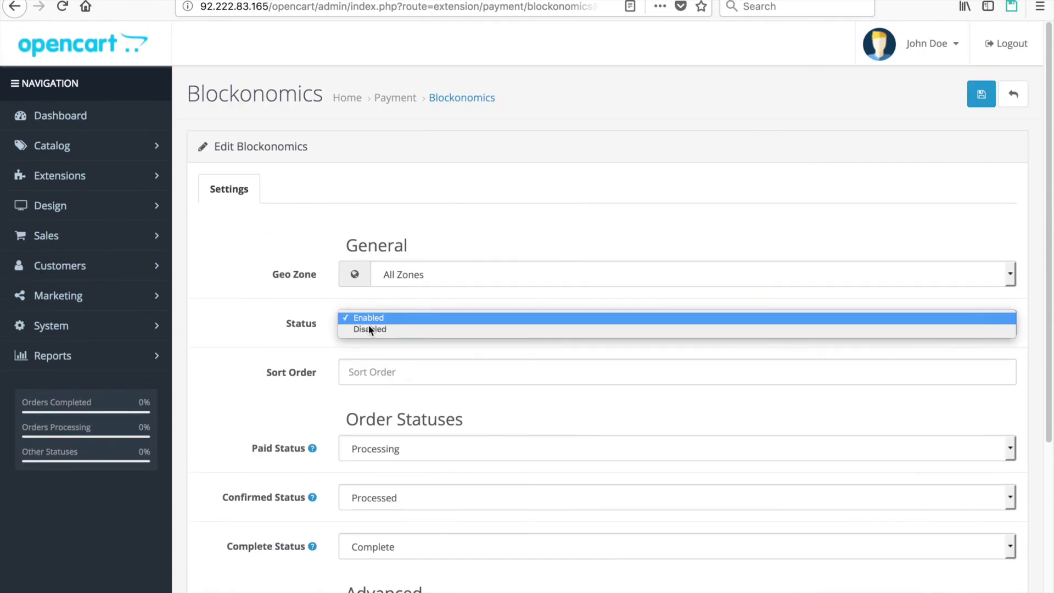
pyautogui.click(404, 318)
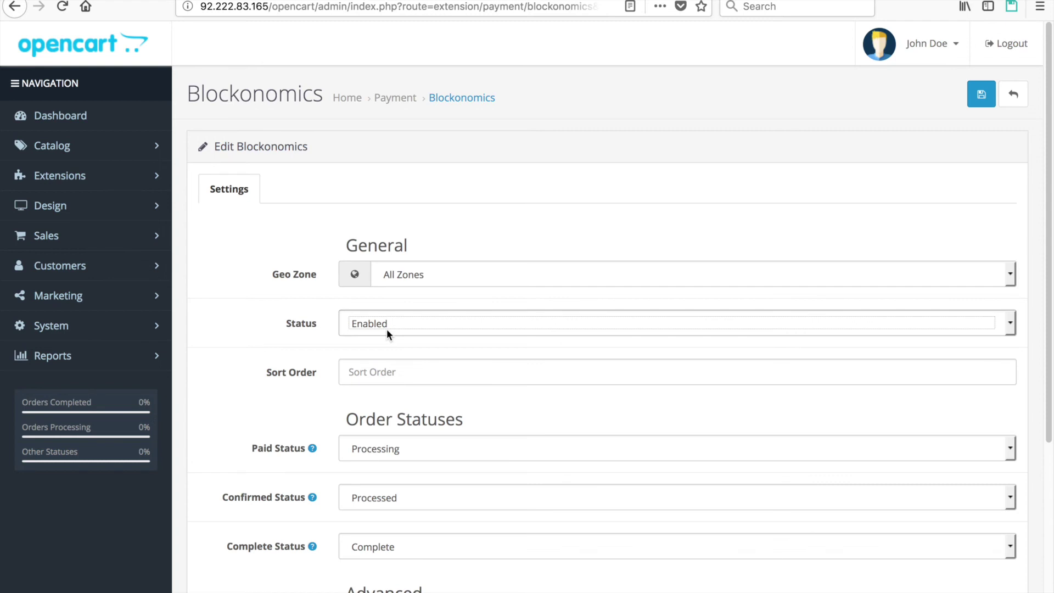
pyautogui.click(981, 94)
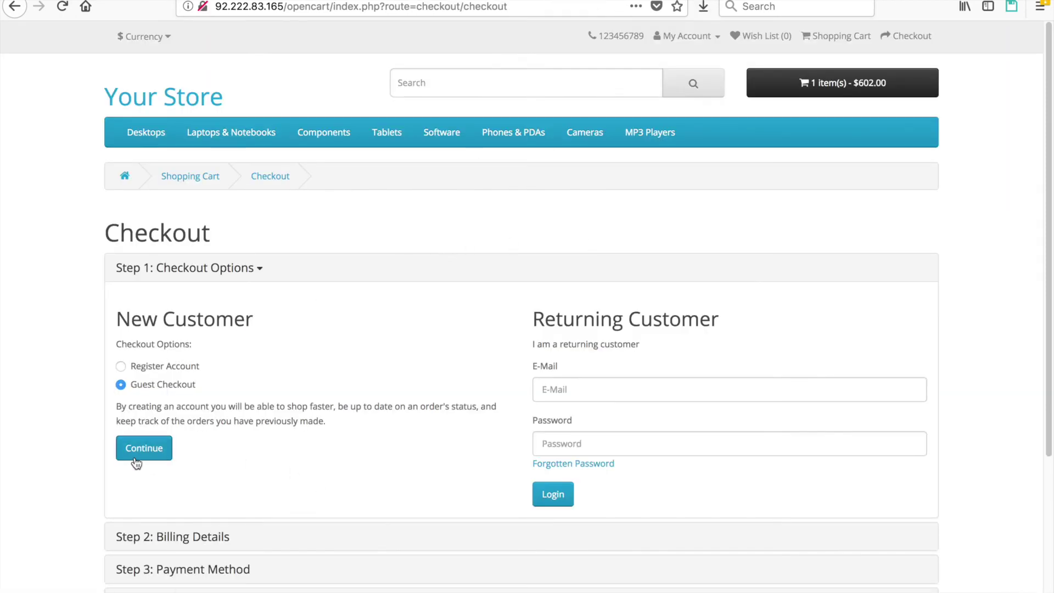
# - Check out as guest with the prefilled billing details, then pay by Bitcoin after accepting Terms & Conditions
pyautogui.click(135, 456)
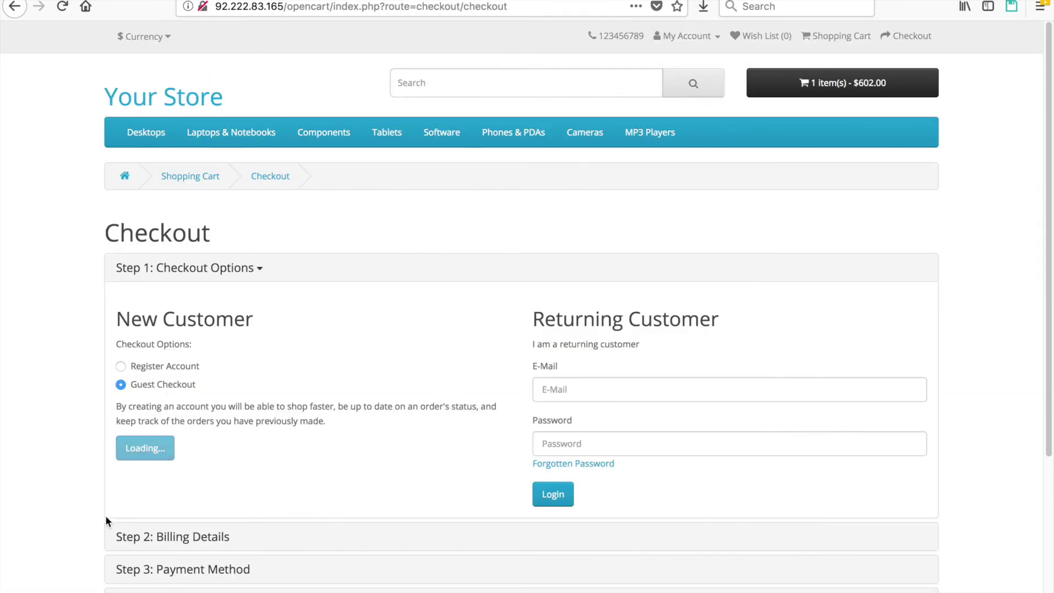
pyautogui.scroll(-5, 332, 421)
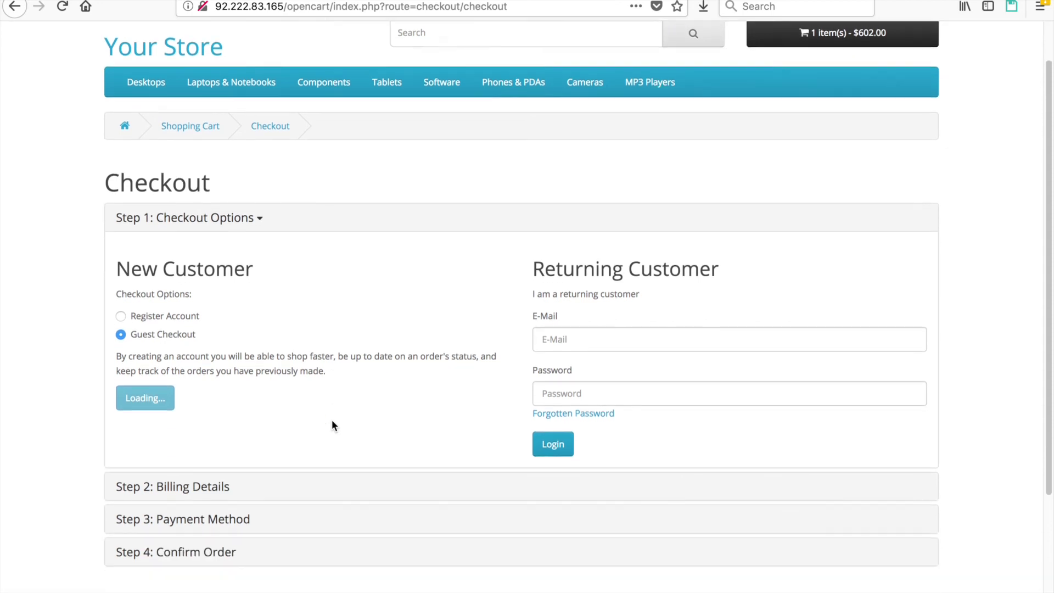
pyautogui.scroll(5, 332, 419)
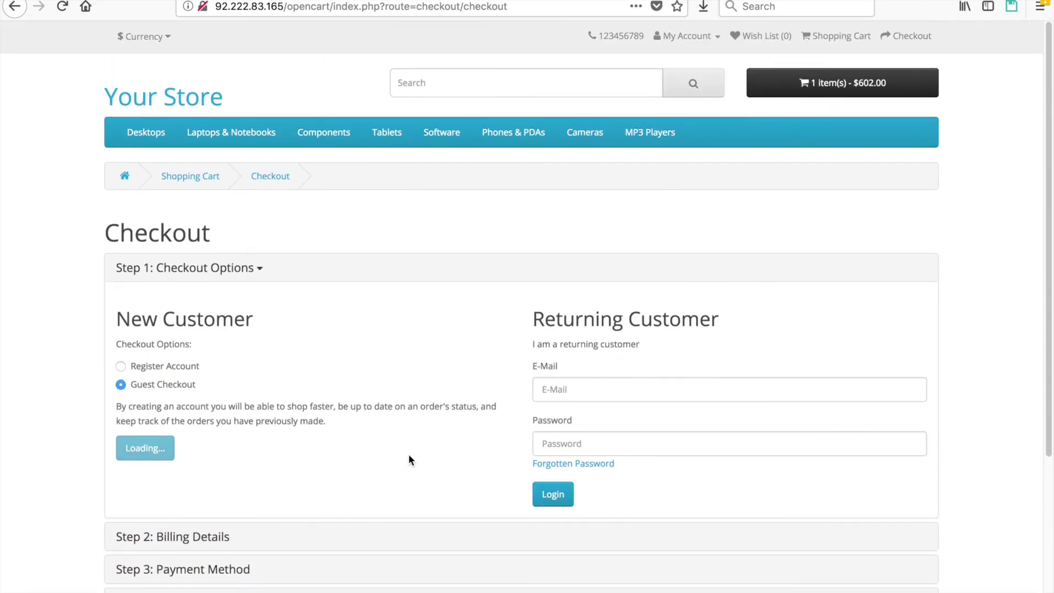
pyautogui.scroll(-4, 410, 459)
pyautogui.scroll(4, 250, 394)
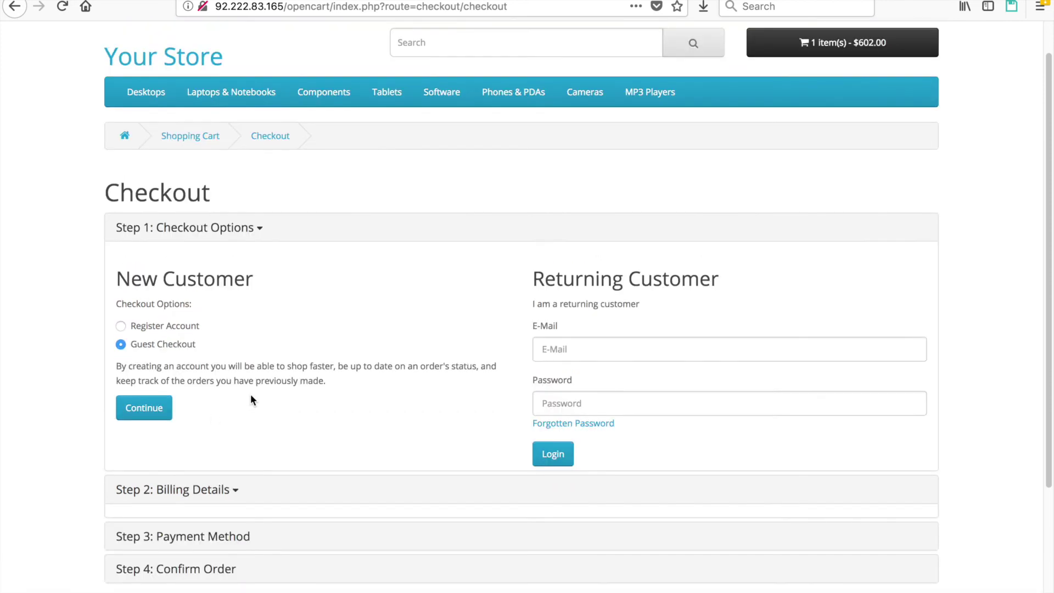
pyautogui.scroll(-9, 360, 440)
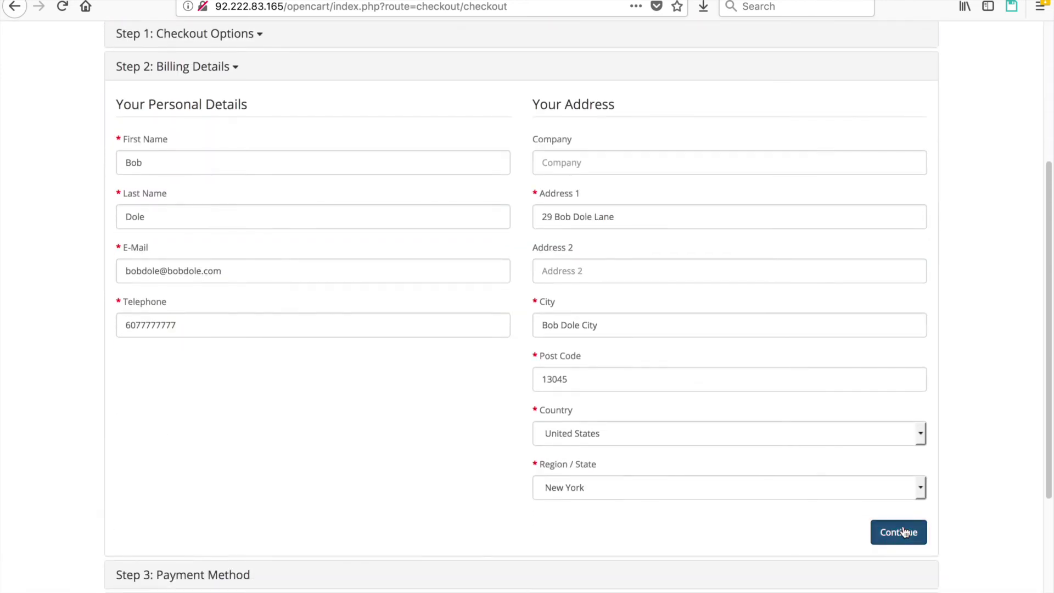
pyautogui.click(905, 532)
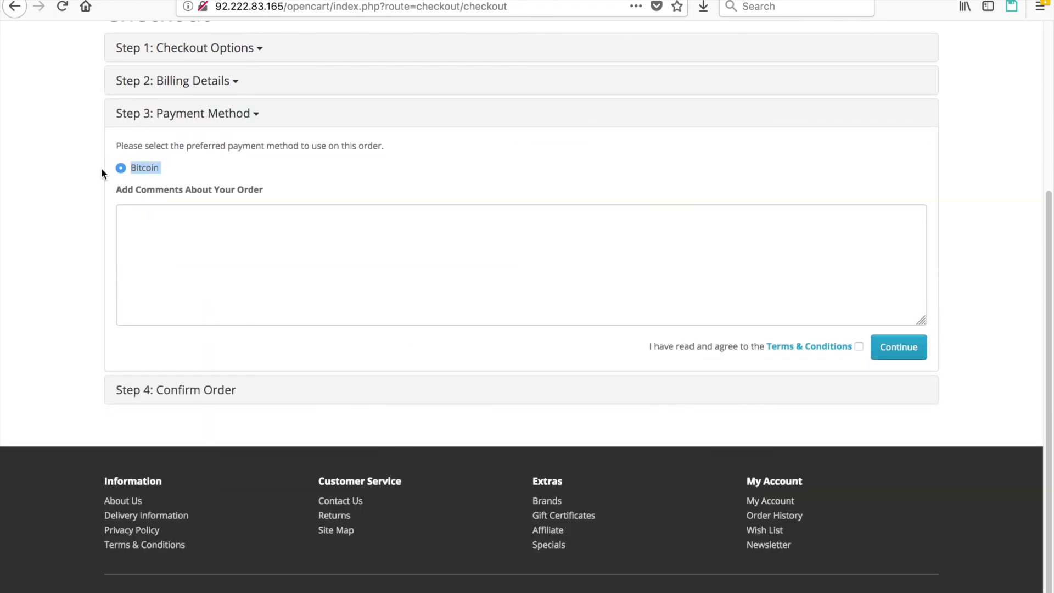
pyautogui.click(859, 346)
pyautogui.click(904, 352)
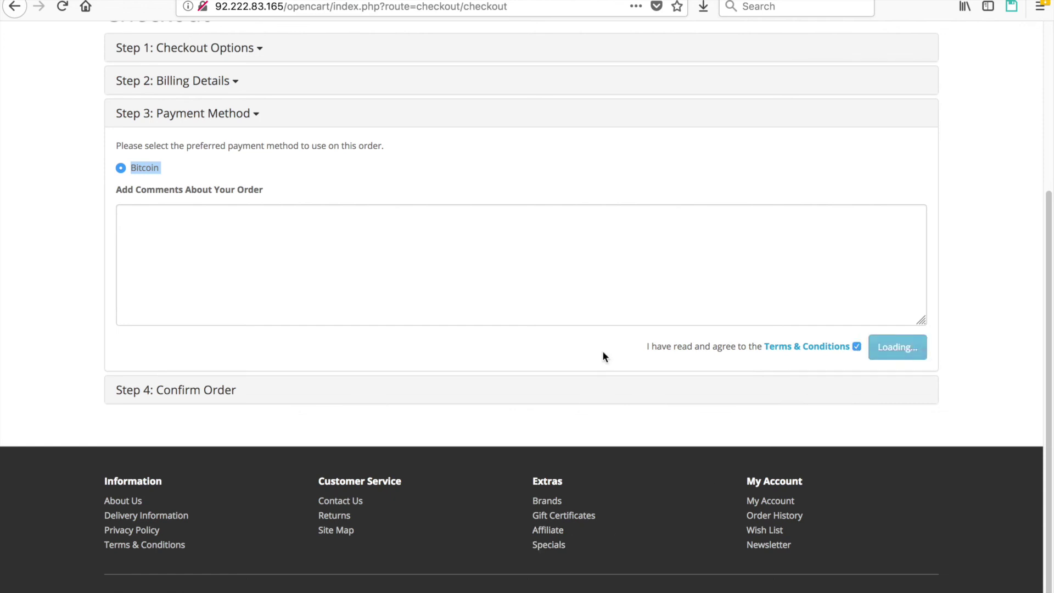
# - Confirm the MacBook order and review the Bitcoin invoice for 0.07808051 BTC (602.0000 USD)
pyautogui.click(878, 358)
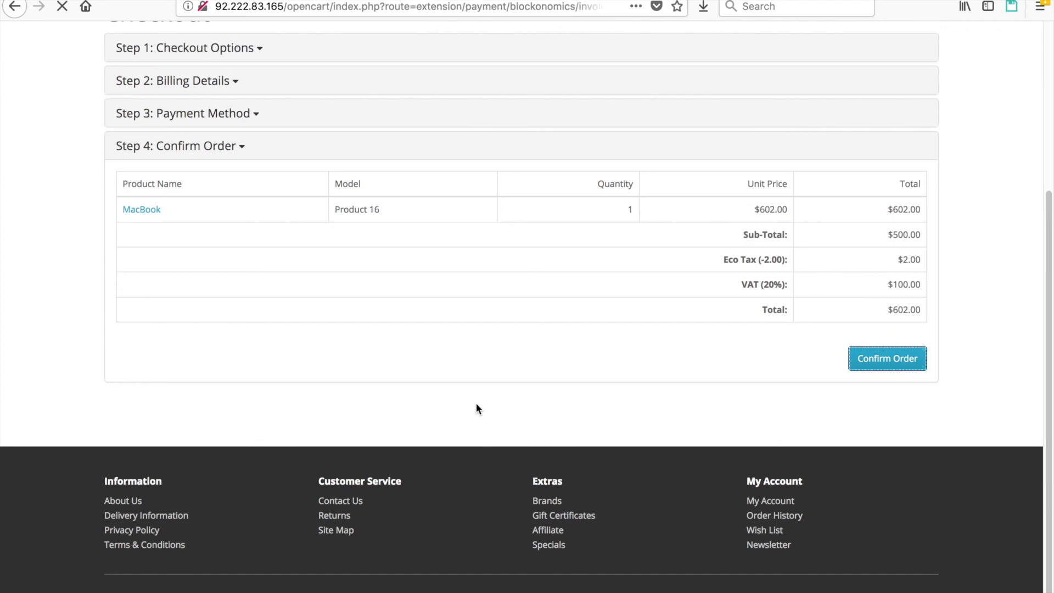
pyautogui.scroll(-3, 604, 432)
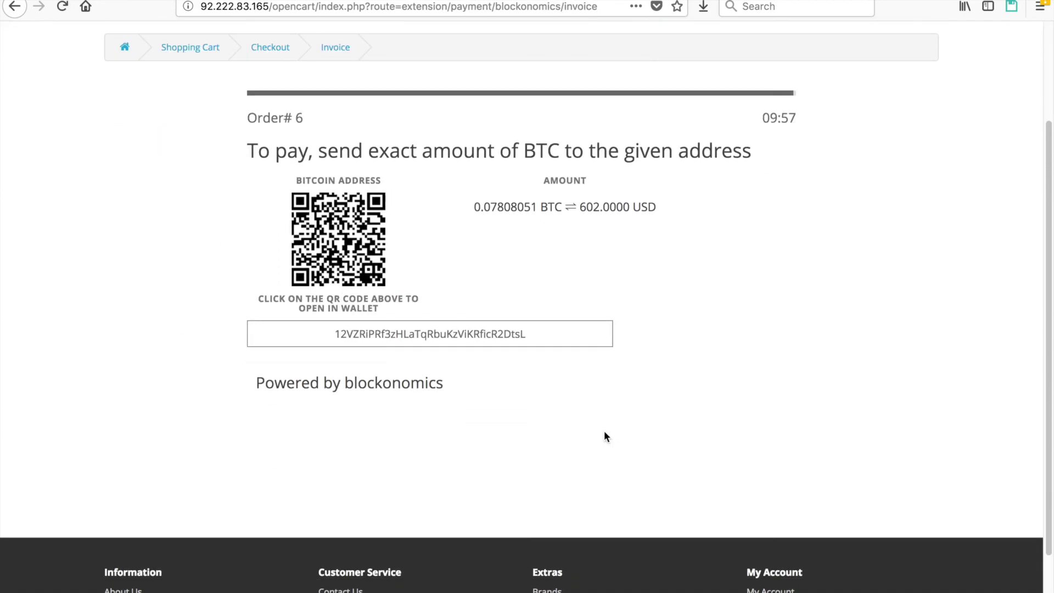
pyautogui.scroll(3, 604, 431)
pyautogui.scroll(-1, 604, 432)
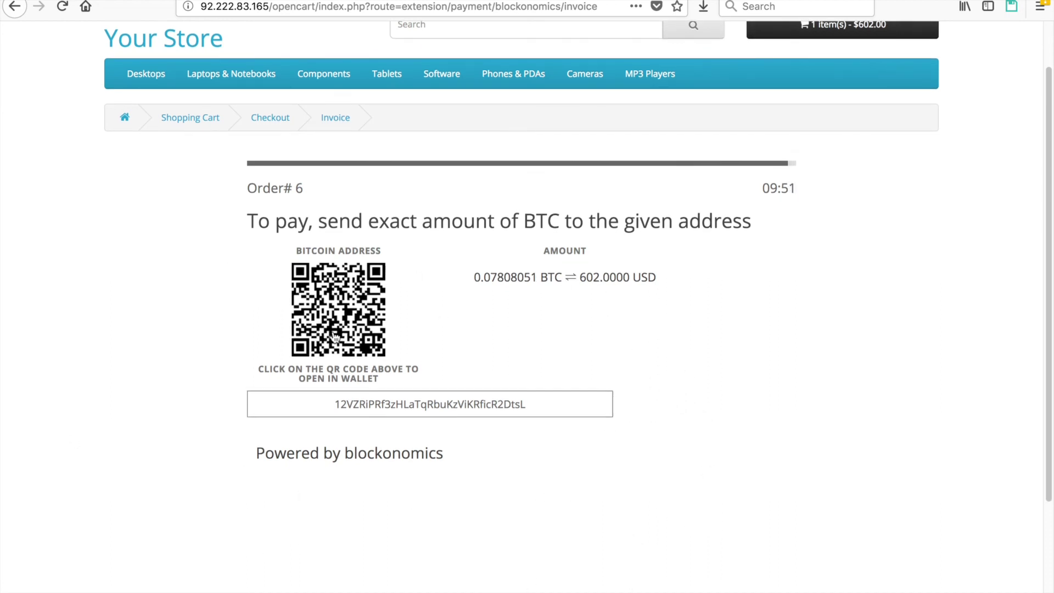
pyautogui.moveTo(470, 275); pyautogui.dragTo(683, 285)
pyautogui.click(683, 285)
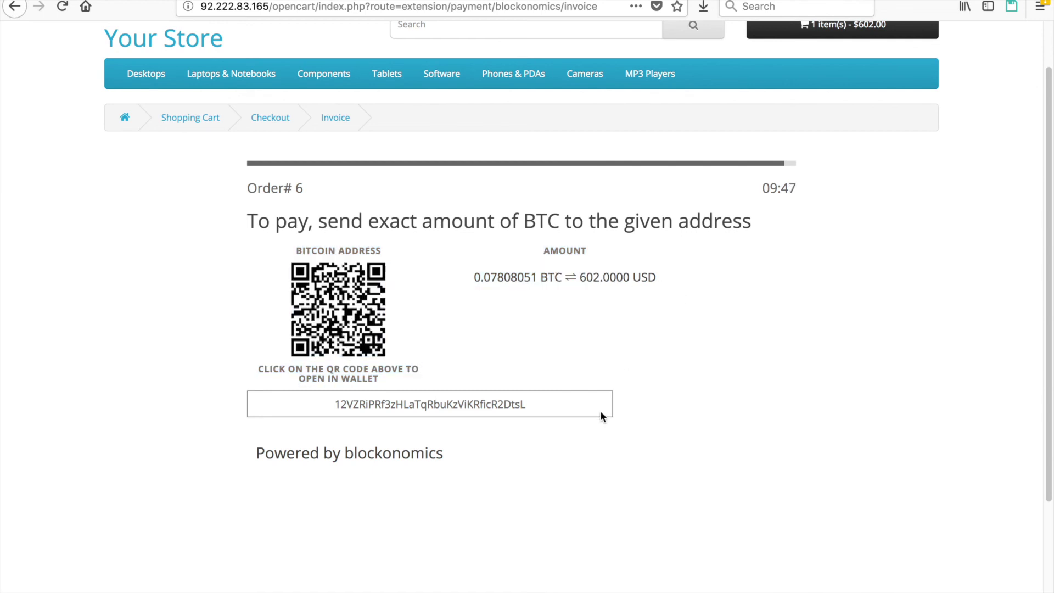